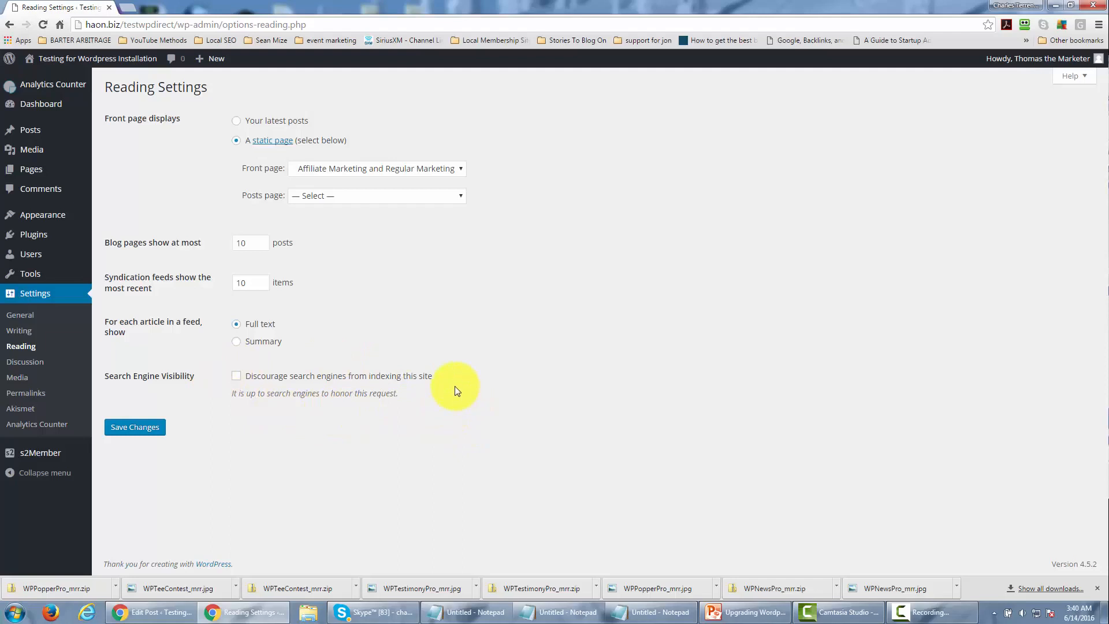
Discourage search engines from indexing the site and save the reading settings
click(237, 376)
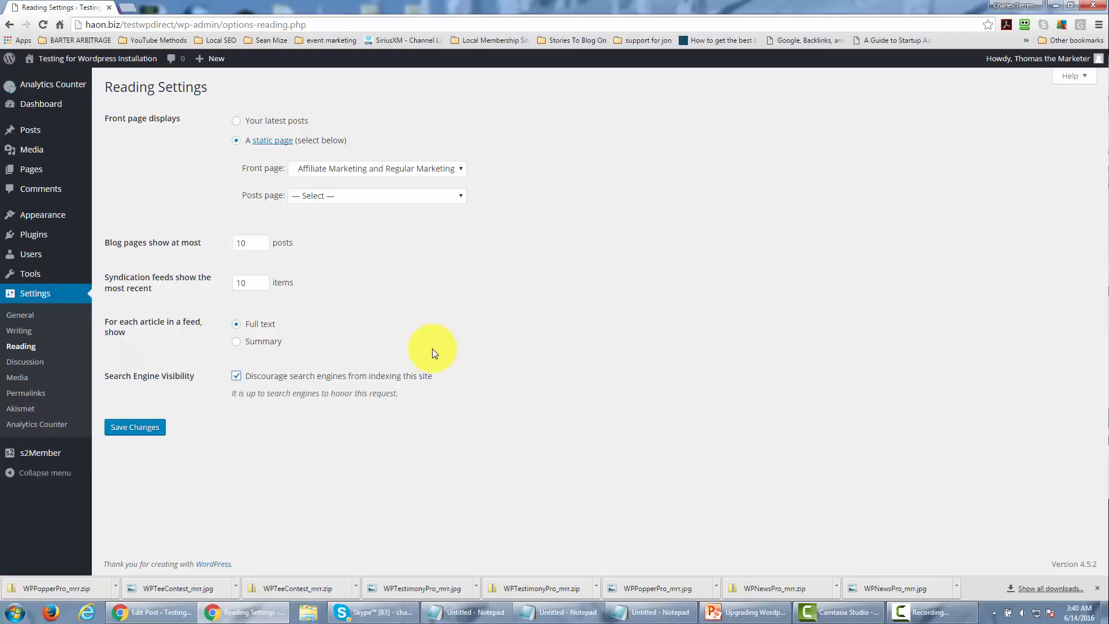
click(134, 428)
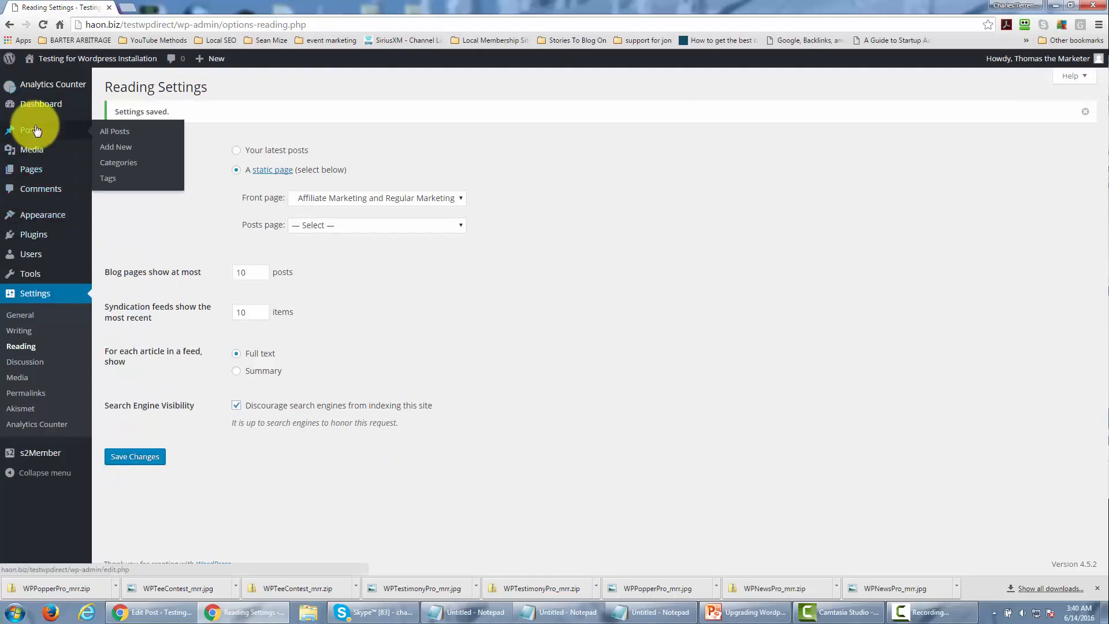
Create a new post titled "Month One" and publish it
mouse_move(37, 178)
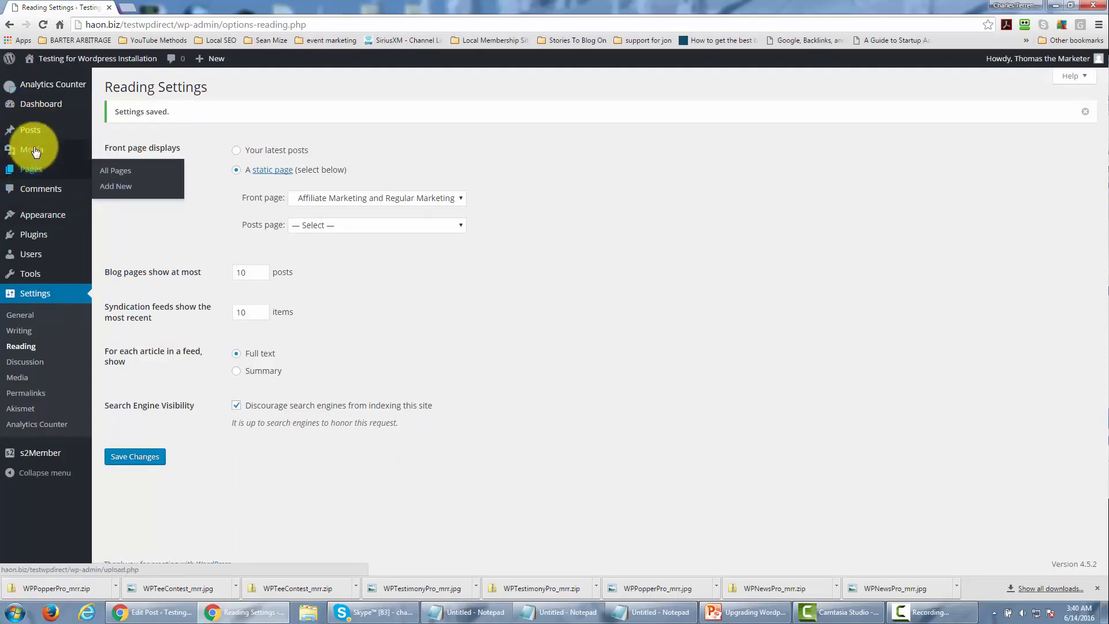
mouse_move(36, 136)
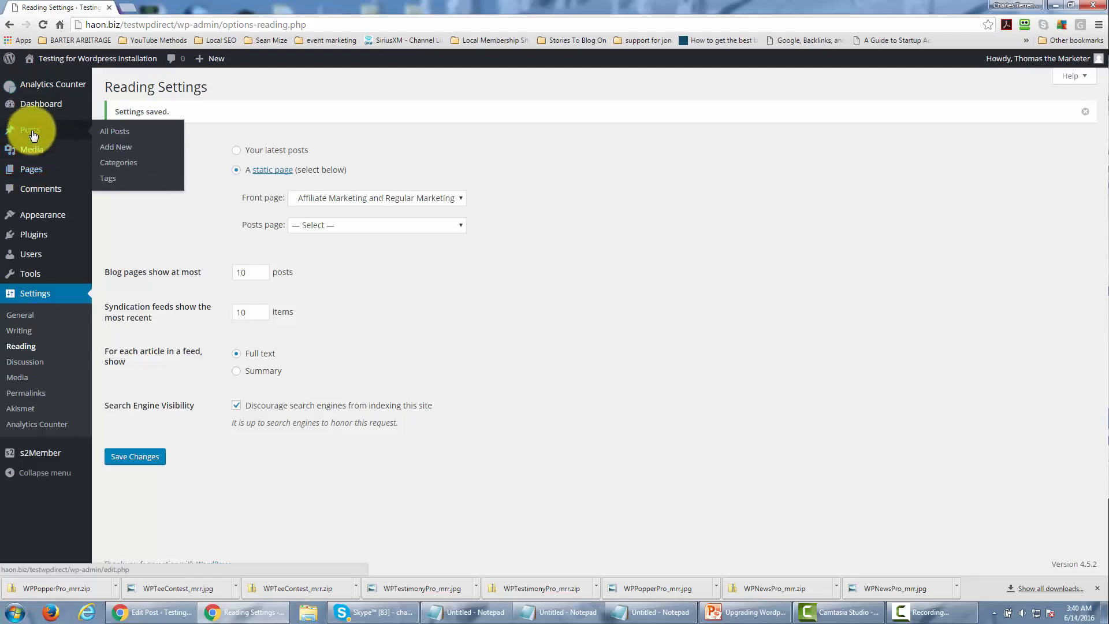
click(119, 136)
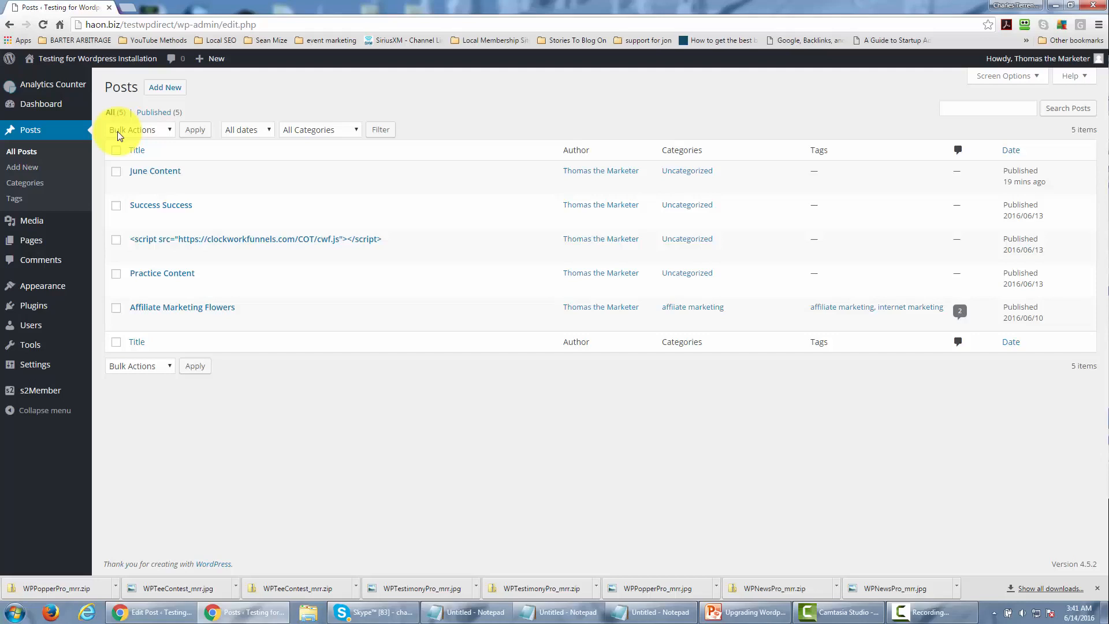
click(171, 91)
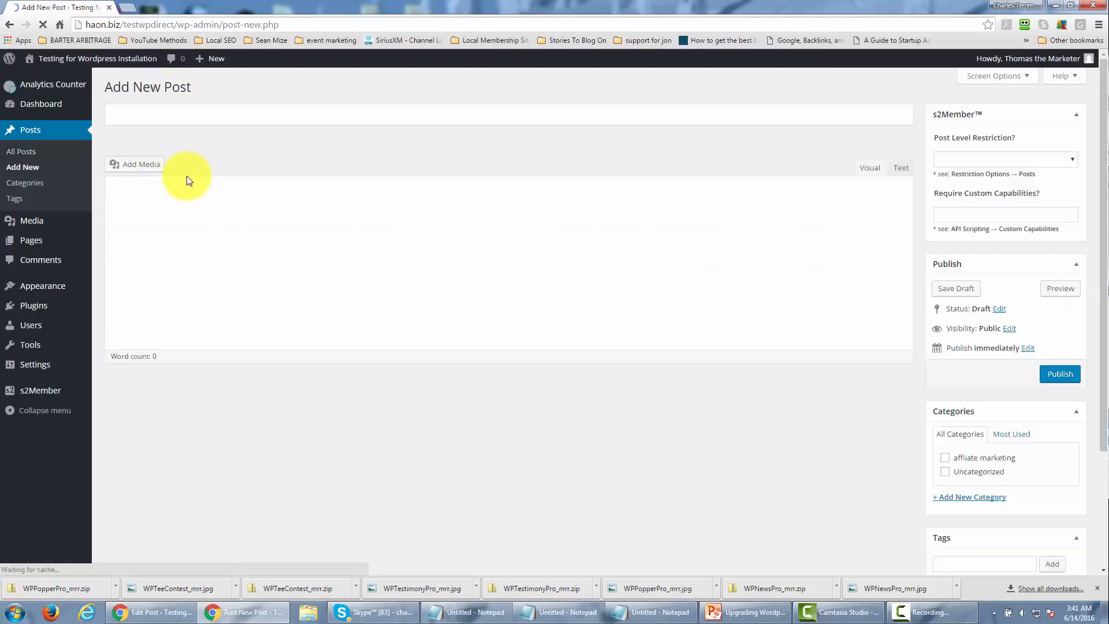
click(184, 115)
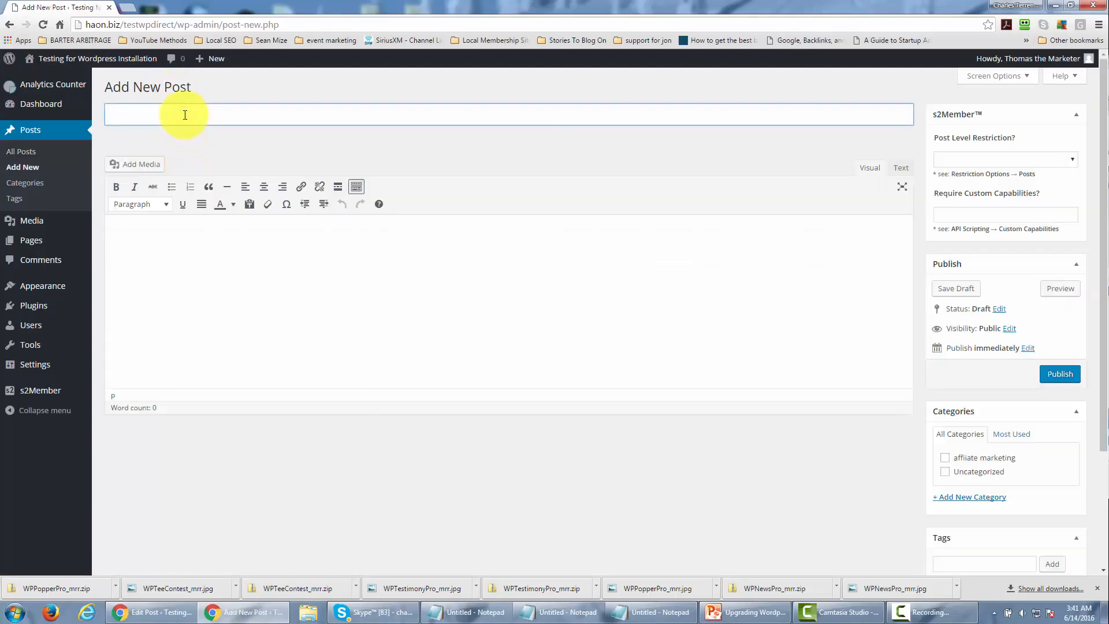
text(Month One)
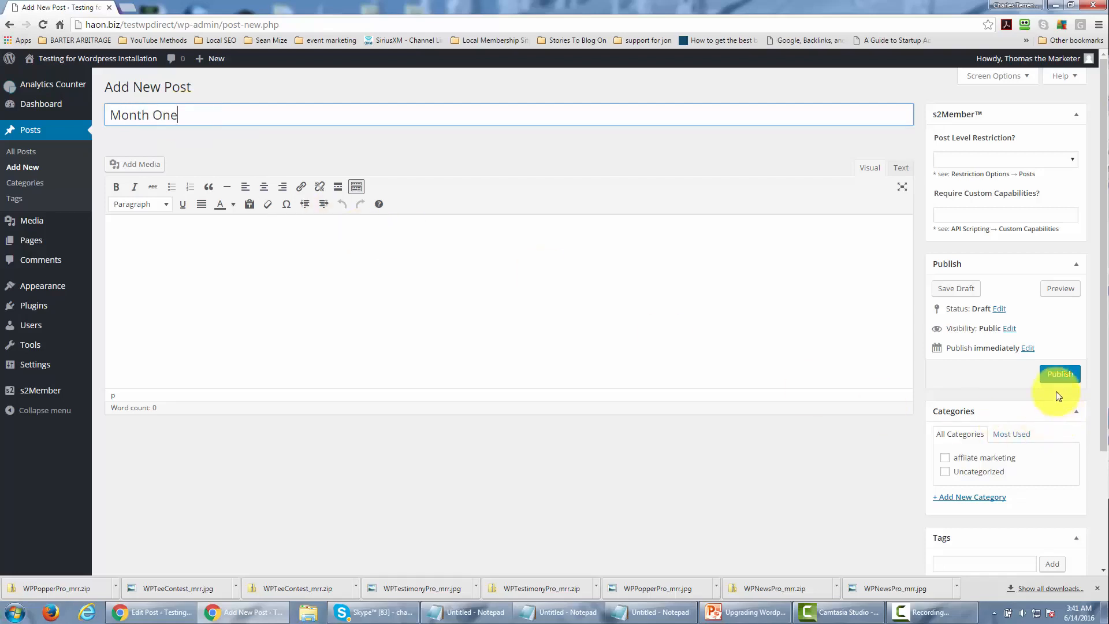
click(1056, 376)
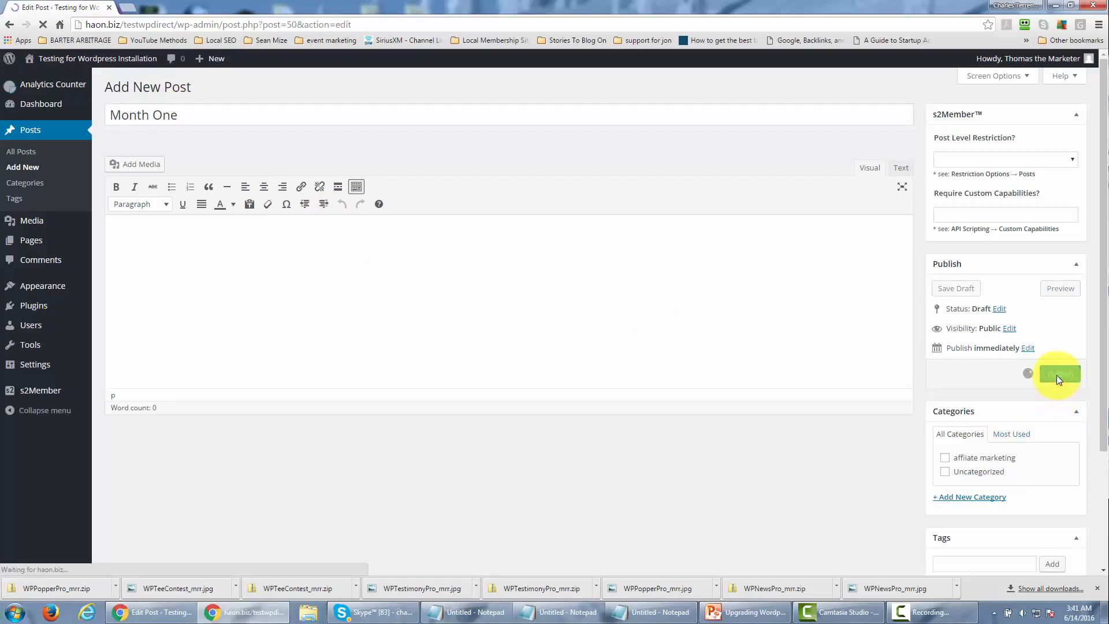
Set the Month One post's s2Member restriction to "Require Level #1 (or higher)" and update the post
click(1071, 195)
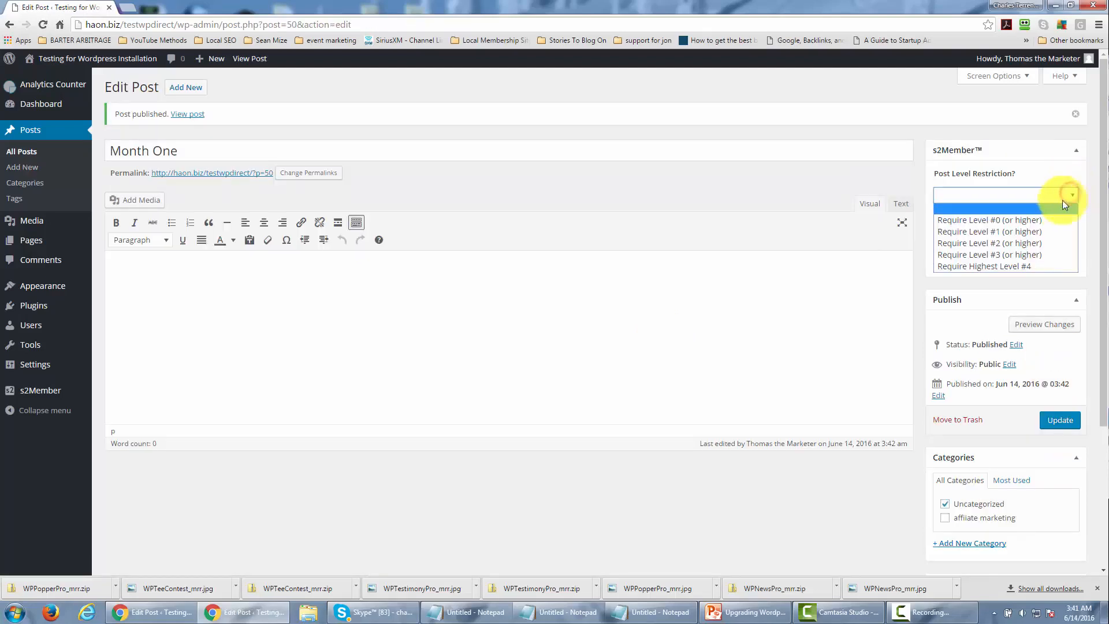
click(1052, 231)
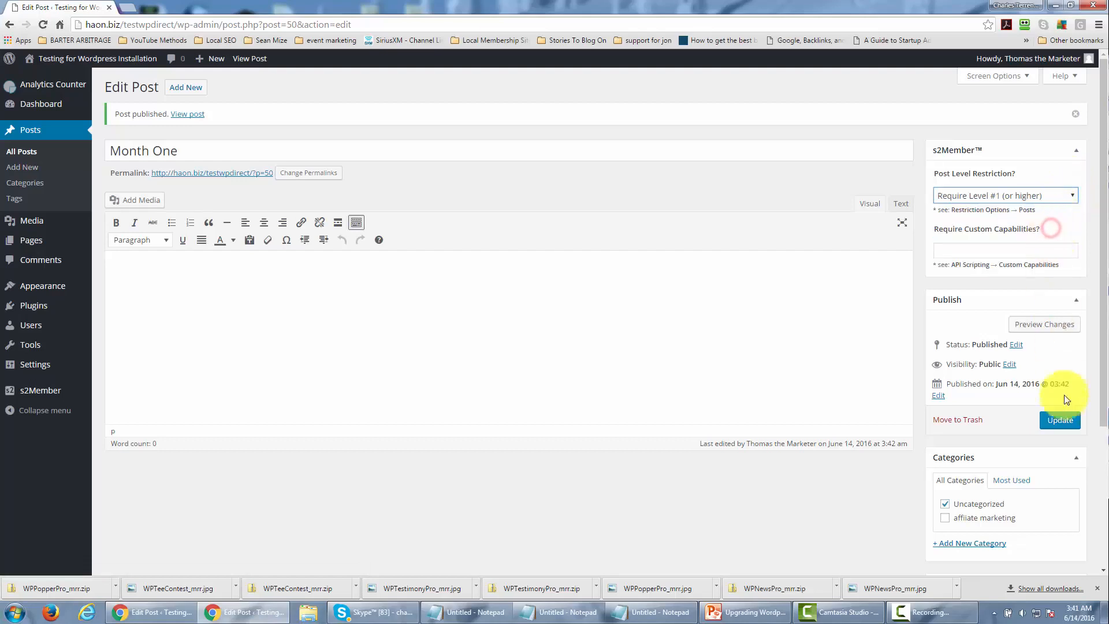
click(1059, 420)
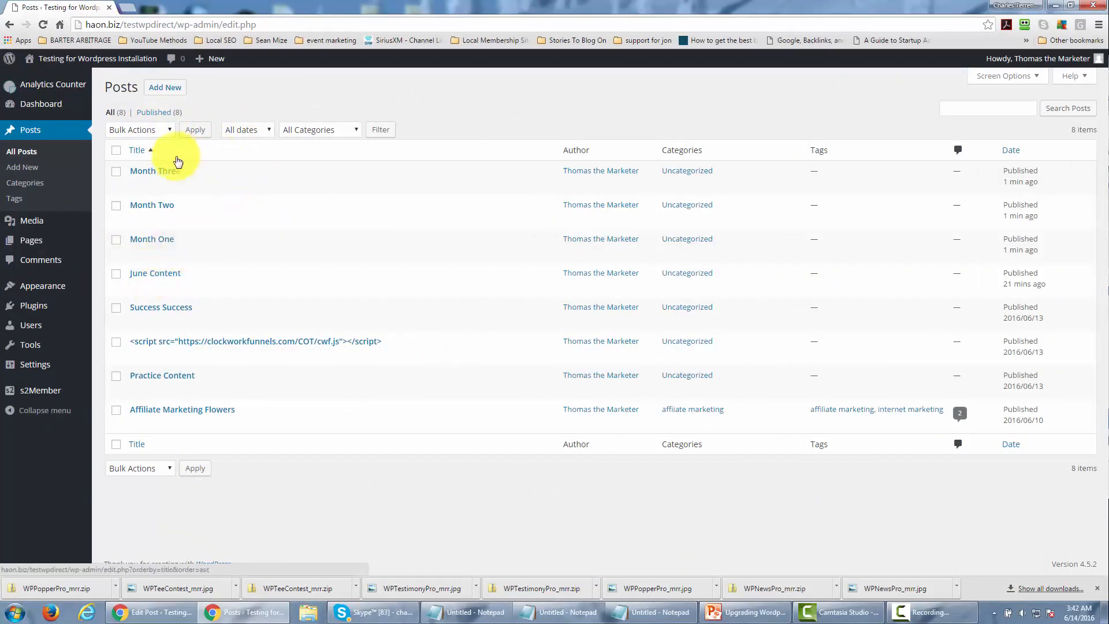
Set the site's permalink structure to Post name and save the permalink settings
mouse_move(136, 256)
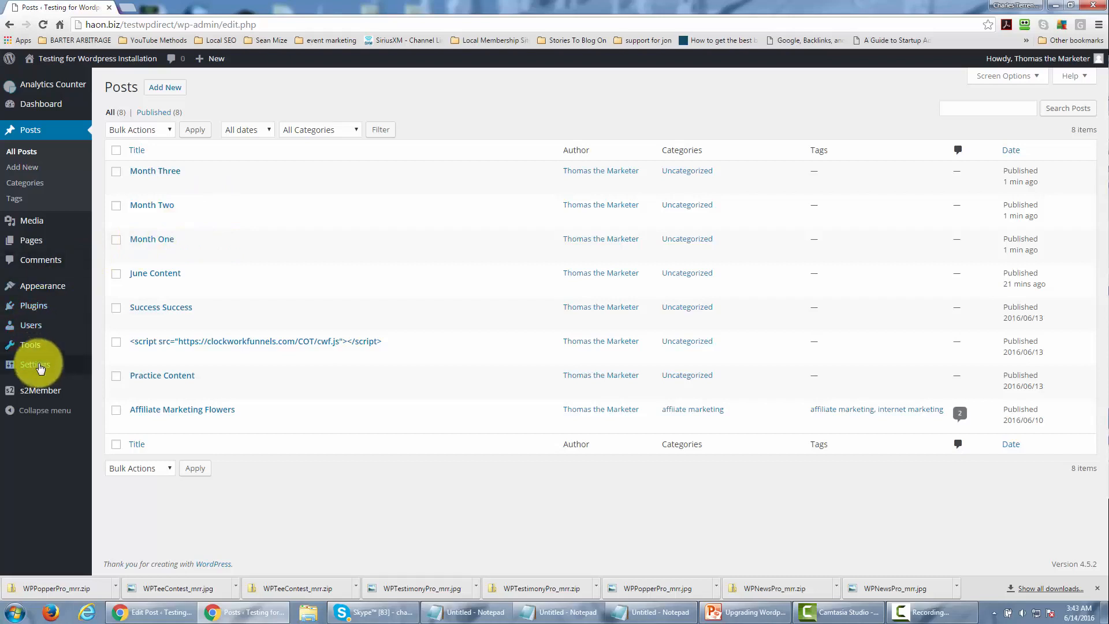
mouse_move(41, 370)
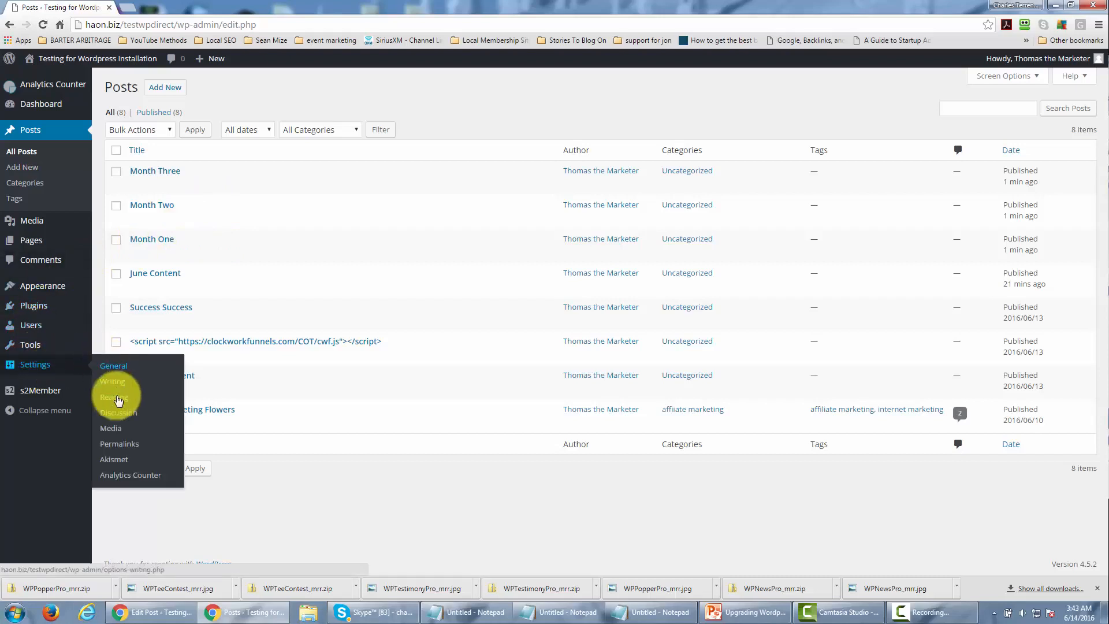
click(120, 446)
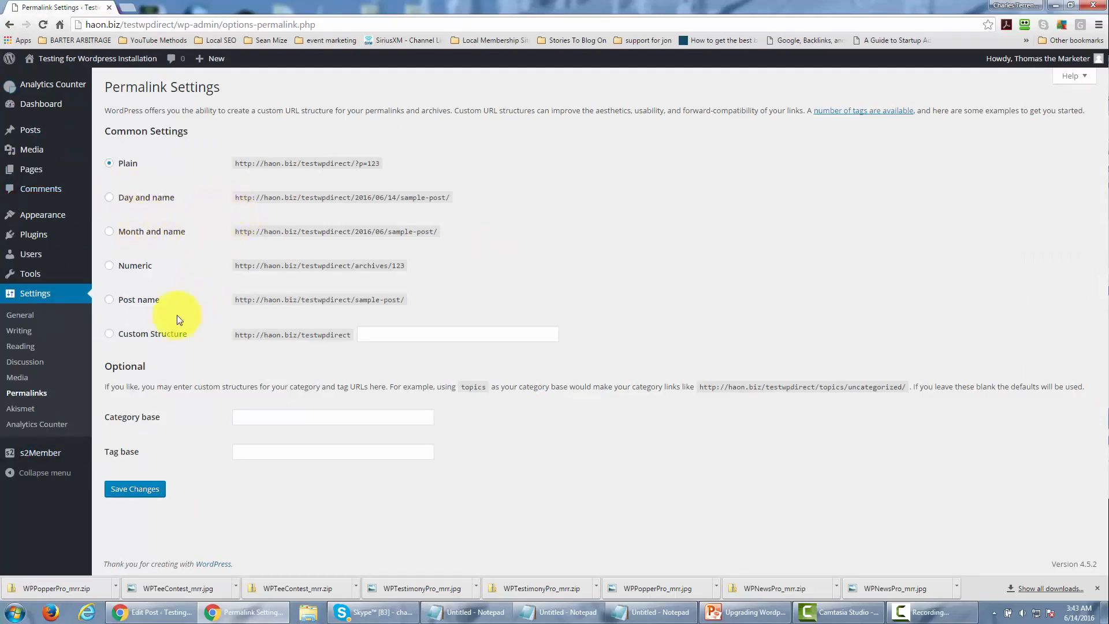
click(110, 300)
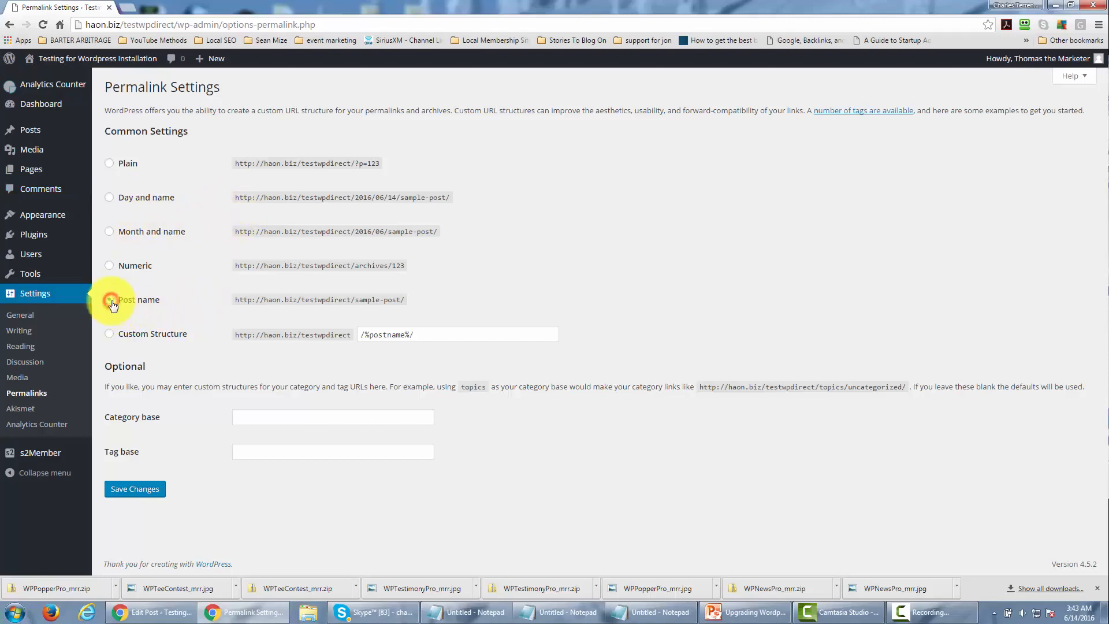
click(136, 490)
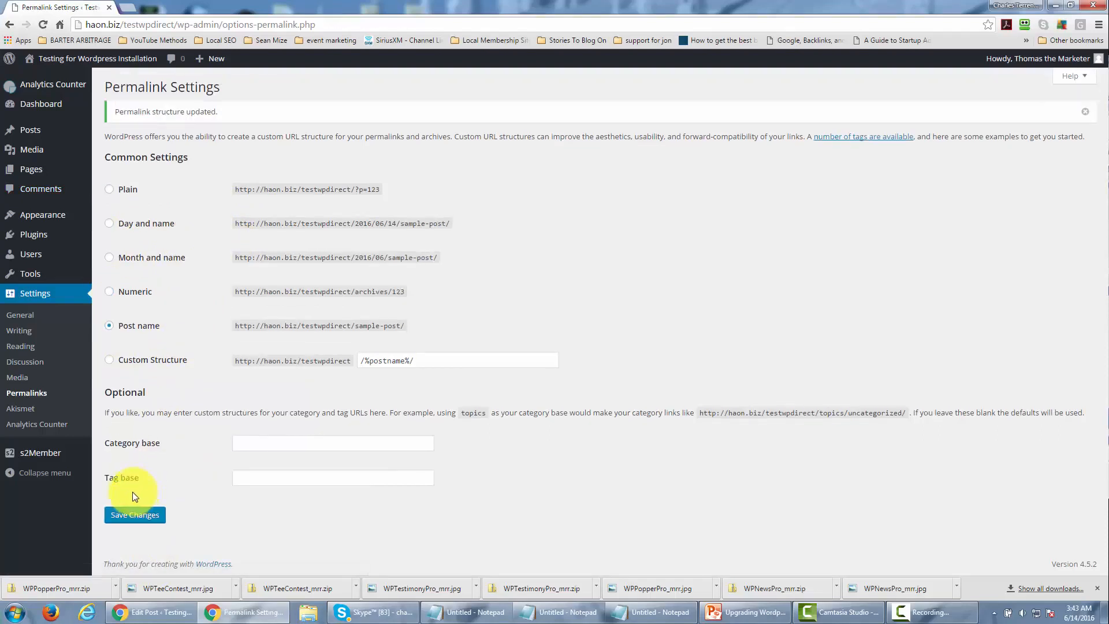
Open the Month One post for editing and extend its title to "Month One: CPA Marketing"
mouse_move(25, 133)
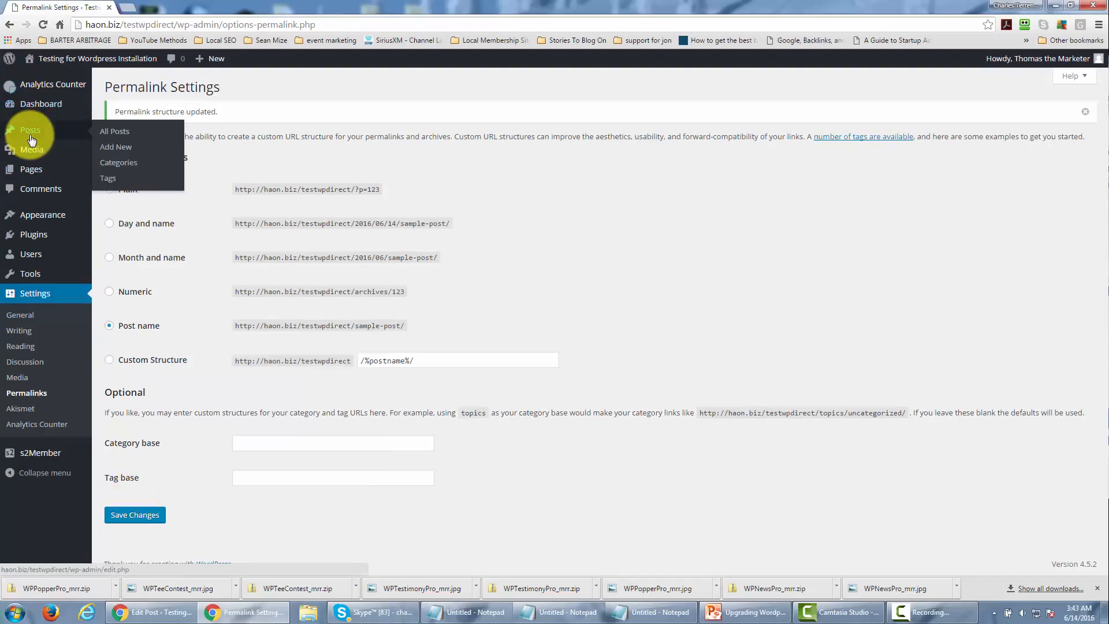
click(112, 134)
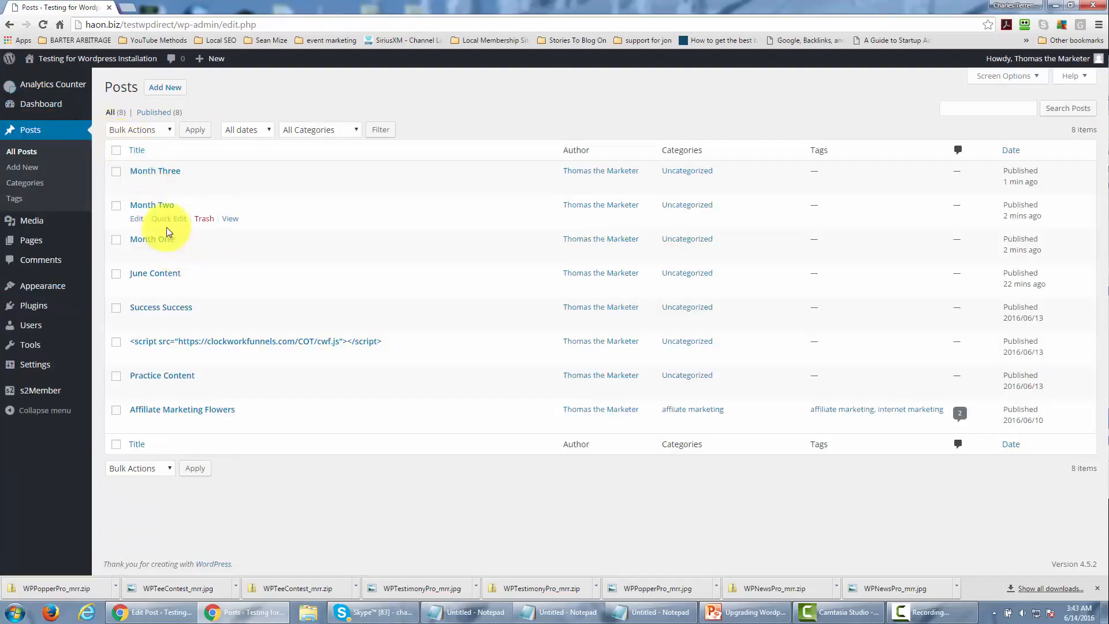
mouse_move(165, 244)
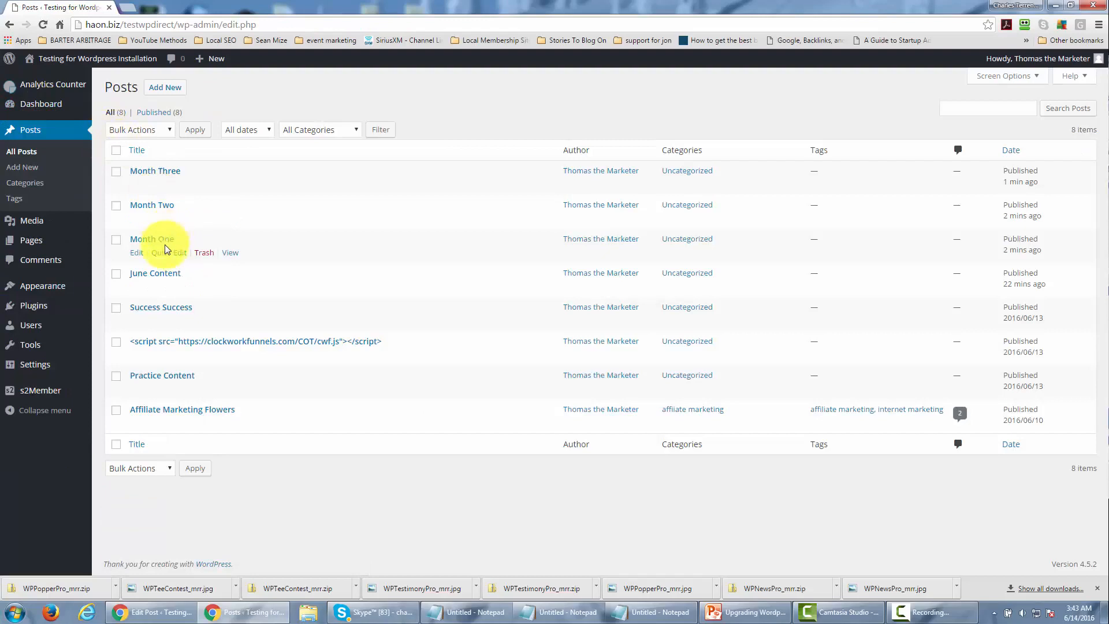
click(137, 257)
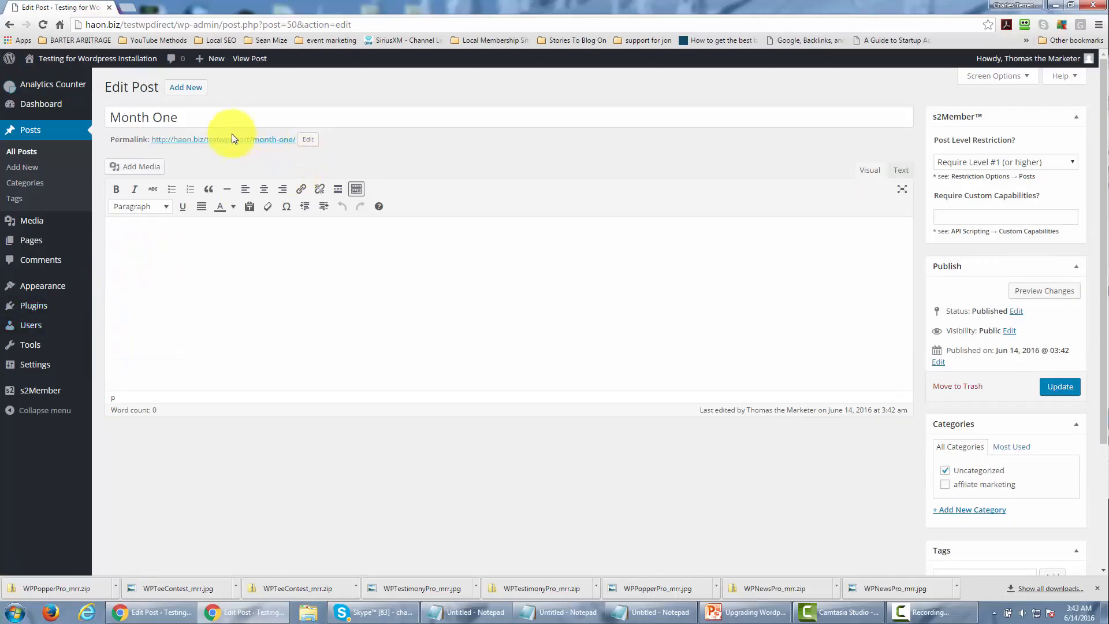
click(208, 117)
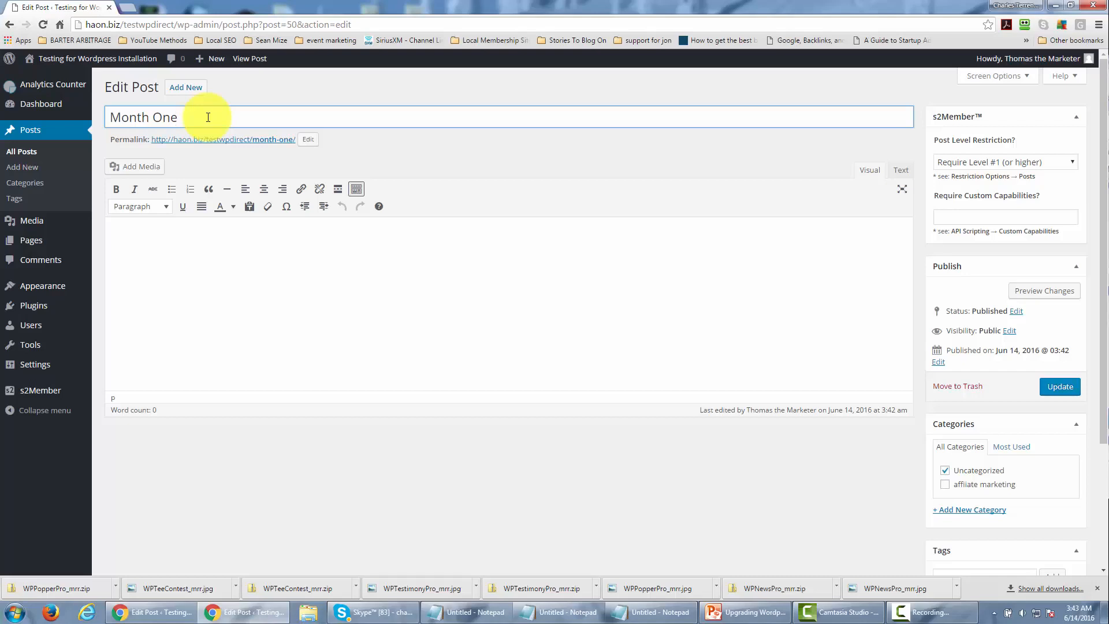
text(: CPAMarketing)
click(208, 117)
click(407, 154)
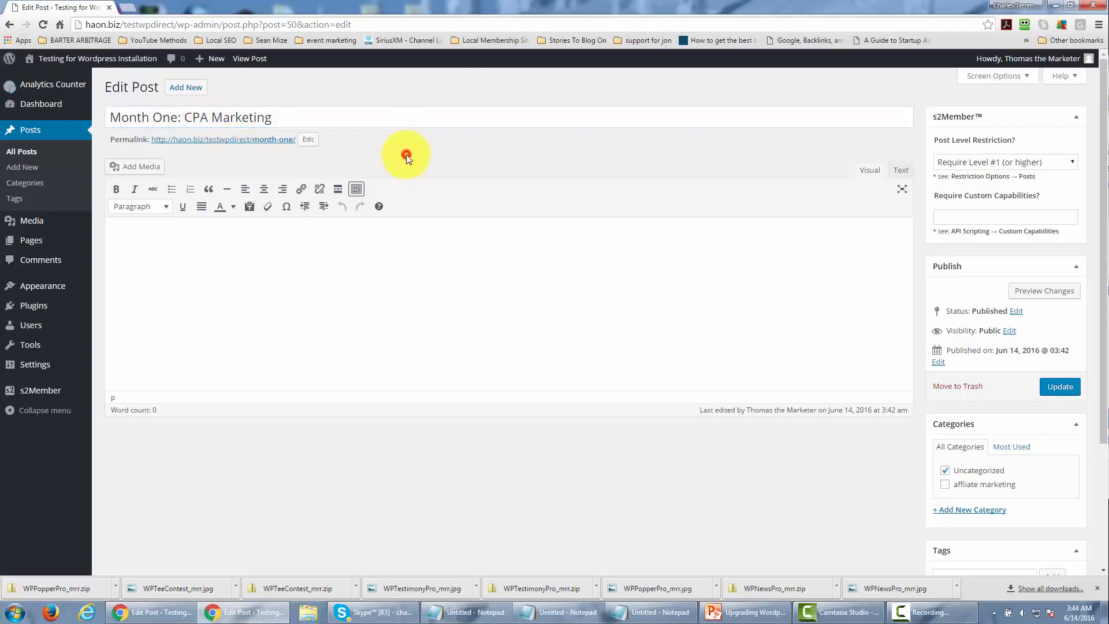
Set the post's permalink slug to "month-one-cpa-marketing-23" and update the post
click(307, 142)
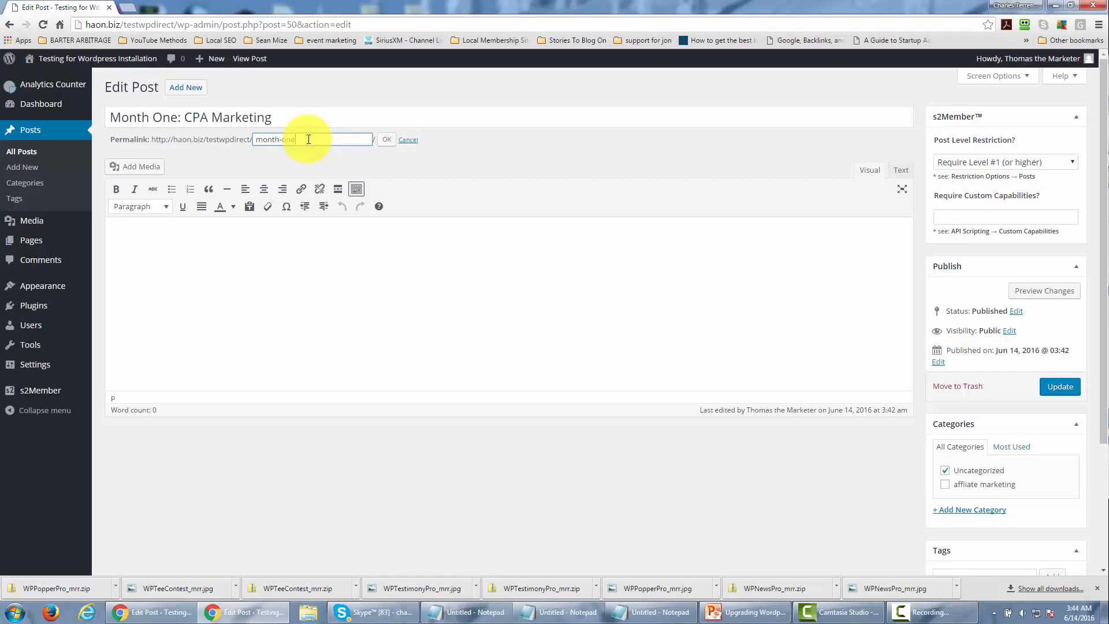
text(-cpa-marketing)
text(-23)
click(385, 140)
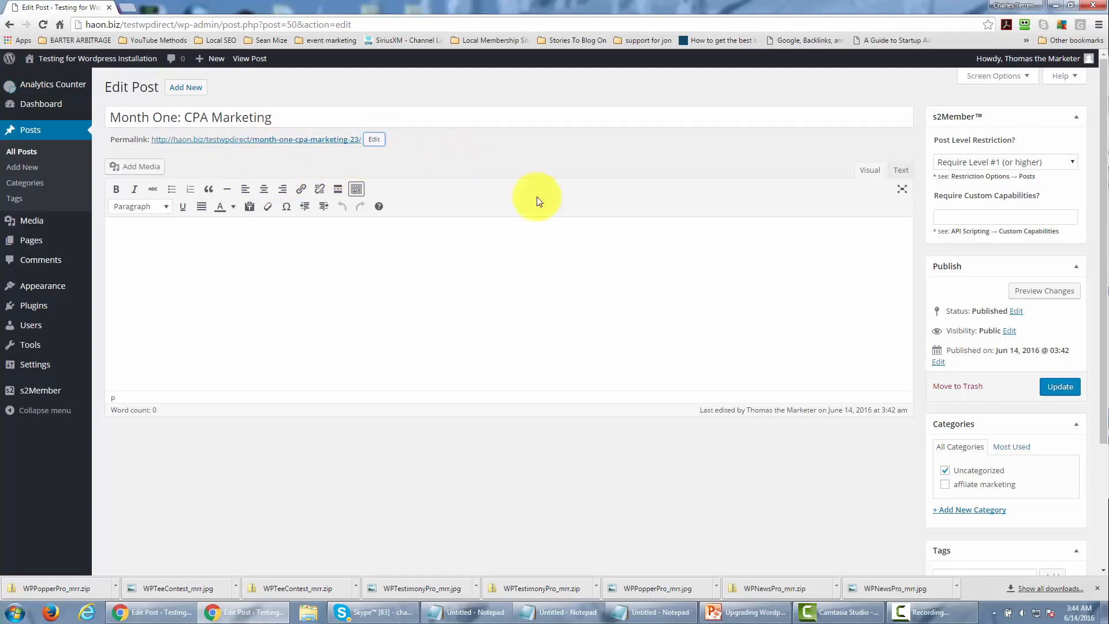
click(1057, 387)
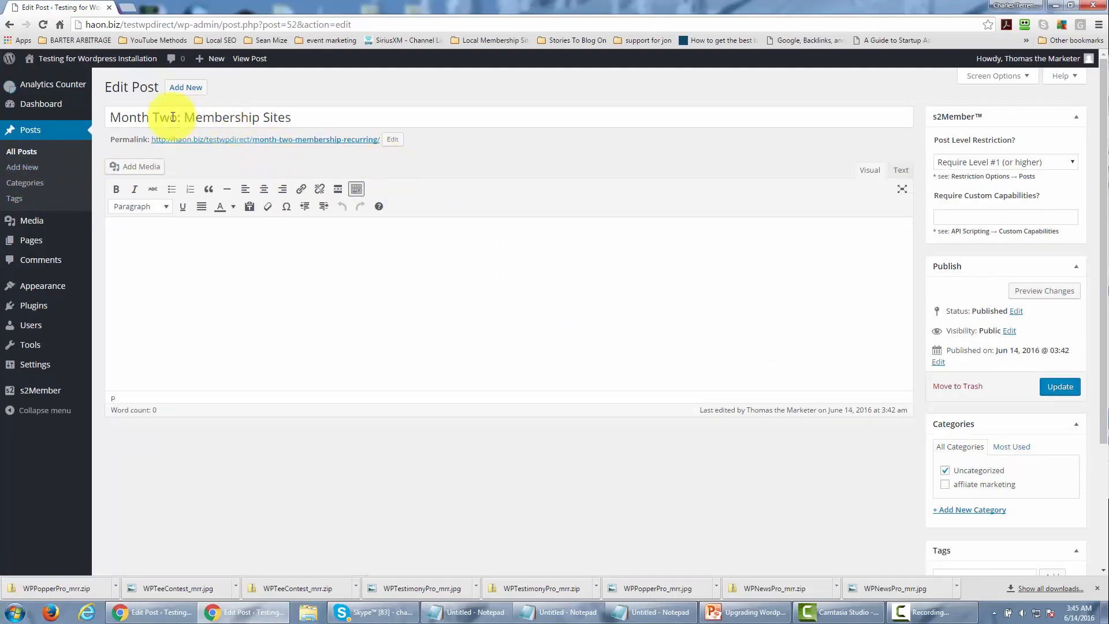
Update the "Month Two: Membership Sites" post
click(1047, 388)
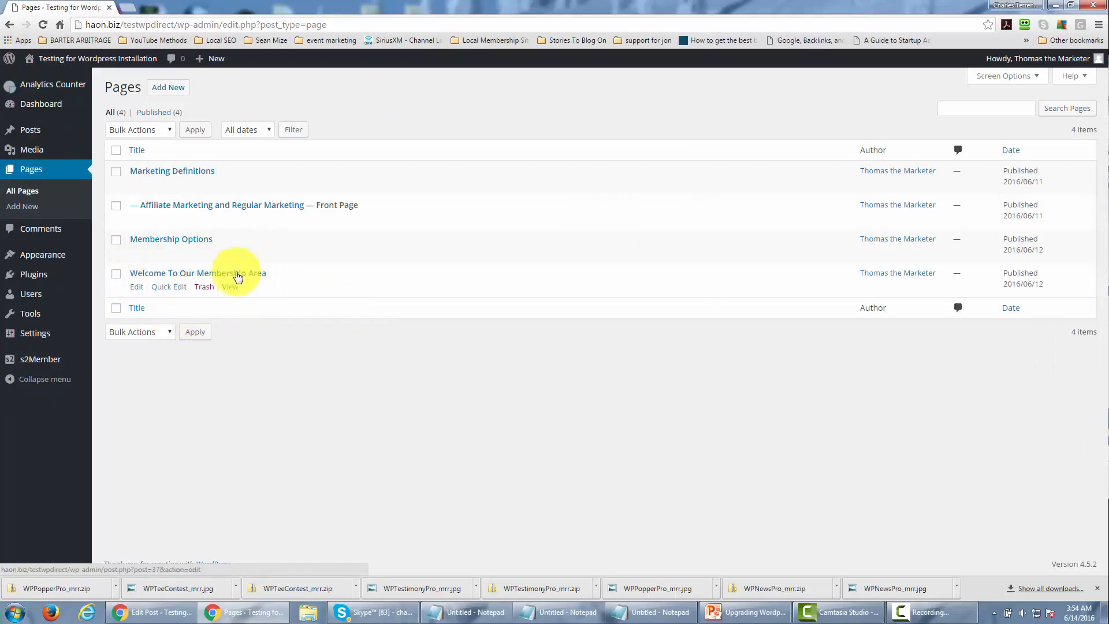
Open the "Welcome To Our Membership Area" page for editing in text mode
click(137, 287)
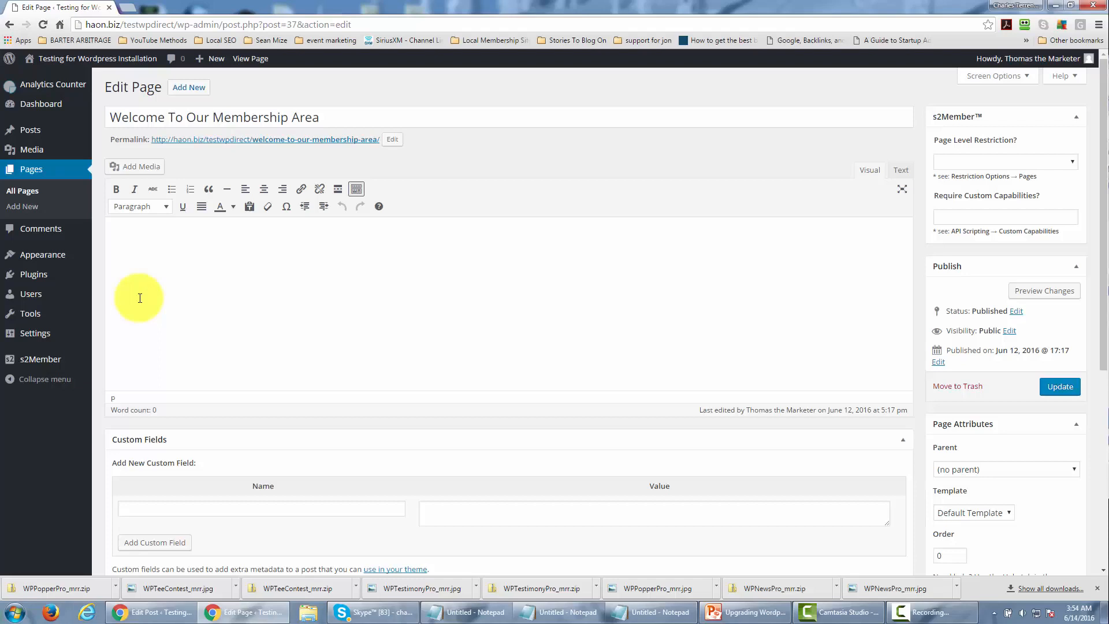
click(901, 170)
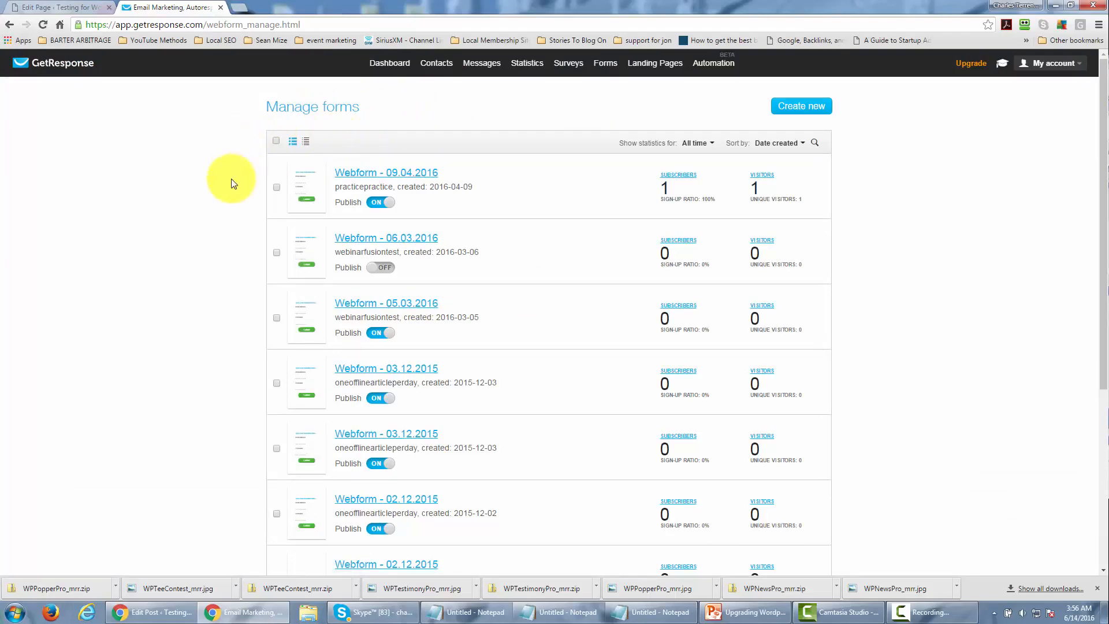
Open the "Webform - 09.04.2016" form in GetResponse, then save and publish it
click(402, 173)
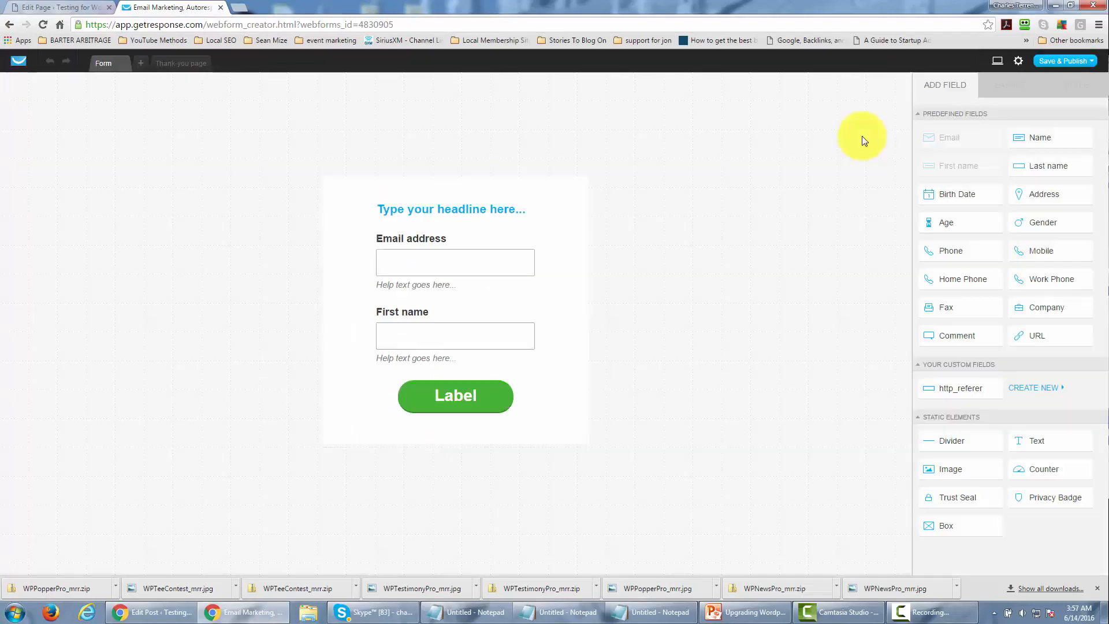
mouse_move(1073, 72)
click(1061, 105)
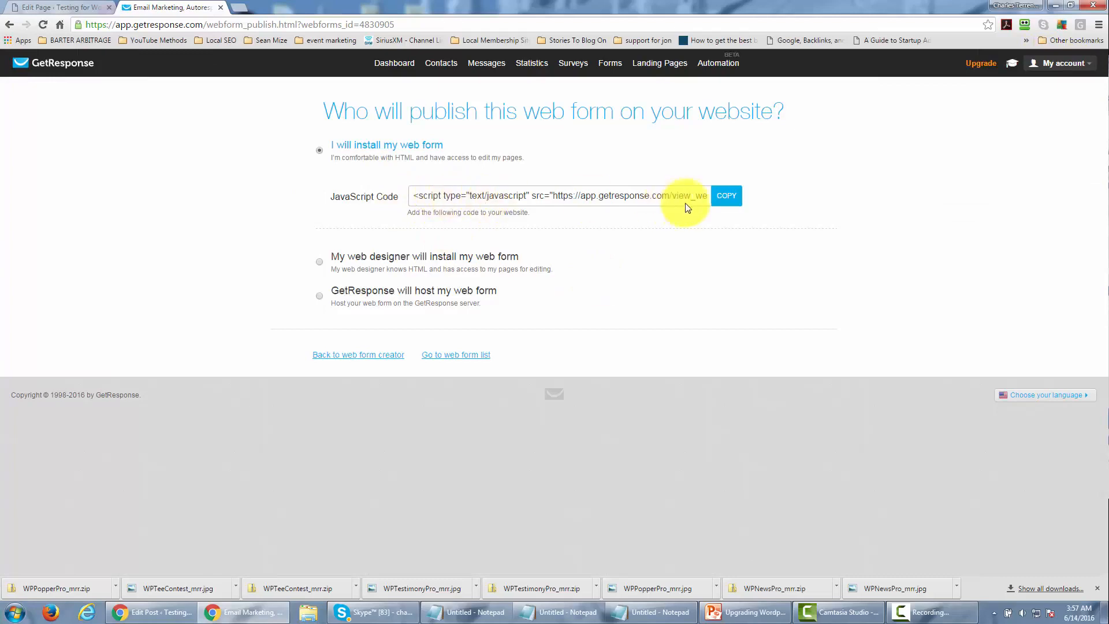
Copy the web form's JavaScript installation code and return to the WordPress page editor
click(720, 199)
click(722, 200)
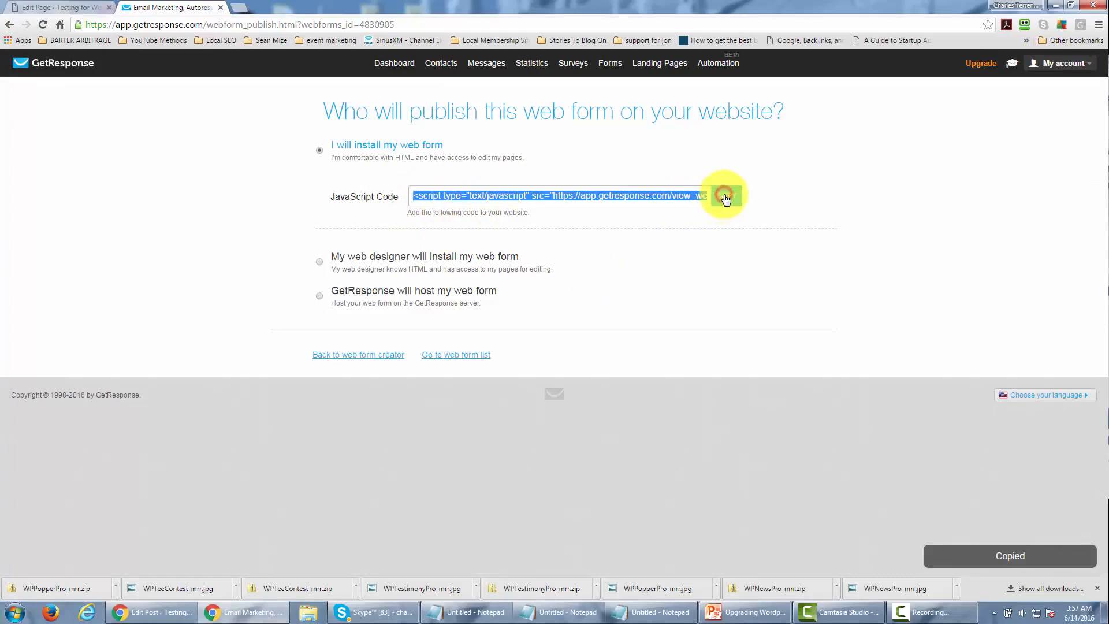
right_click(591, 202)
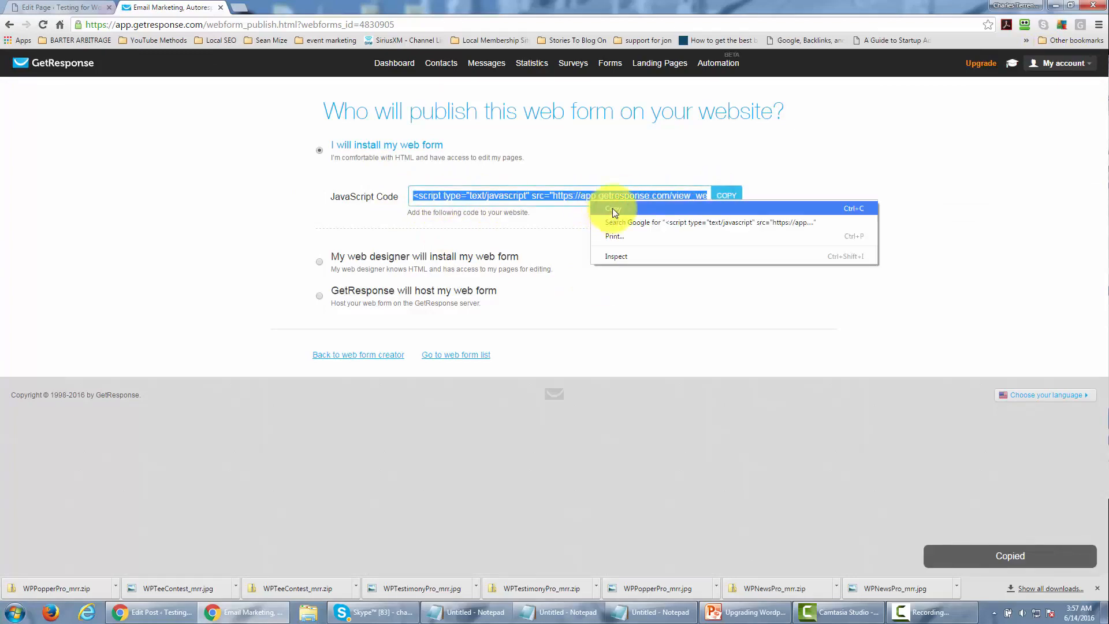
click(613, 208)
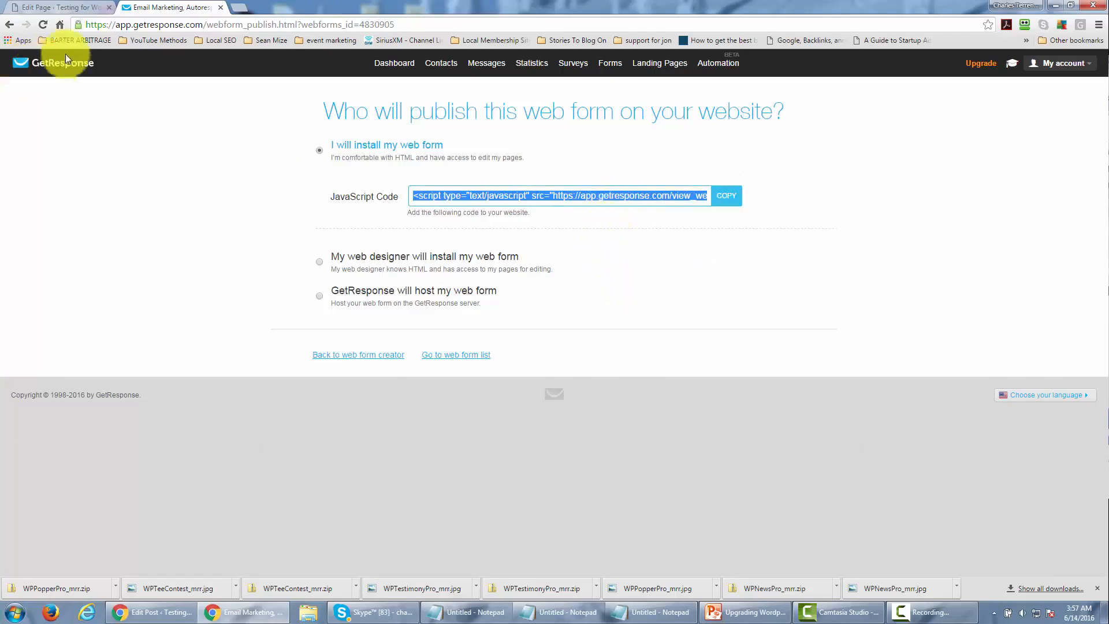
click(81, 6)
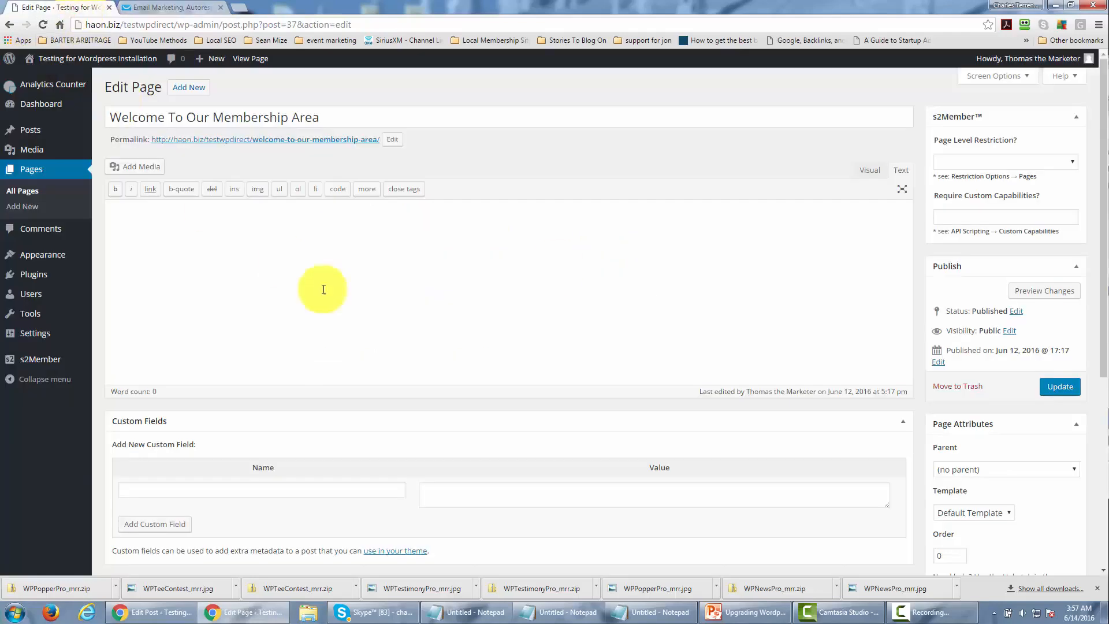
Insert the copied web form script between <center> and </center> tags in the page body, then update and view the page
click(164, 212)
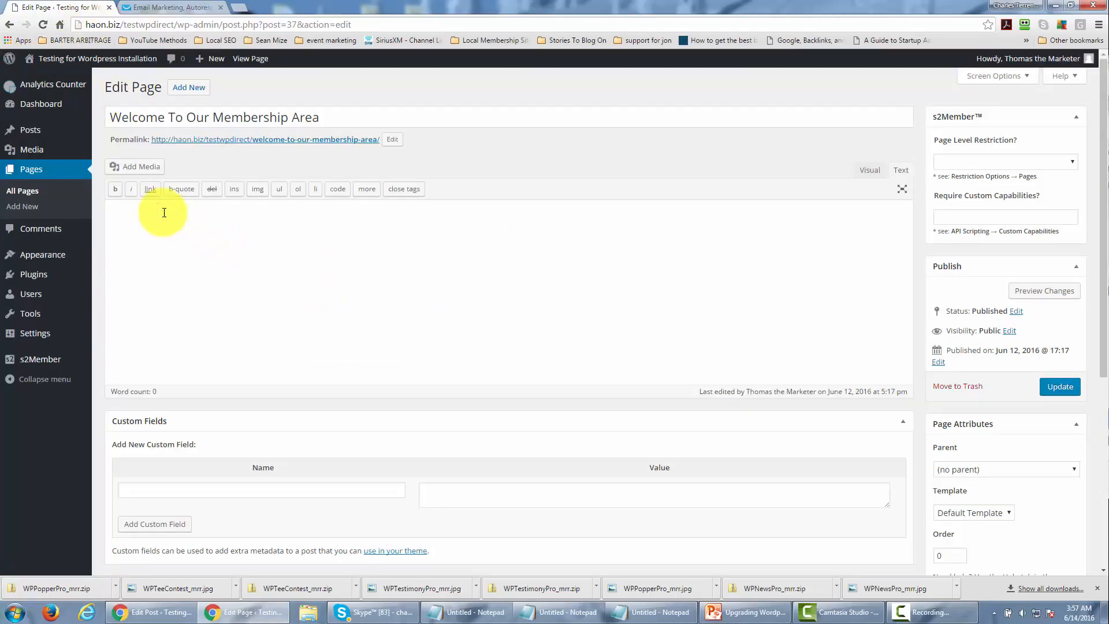
text(<center>)
key(ctrl+v)
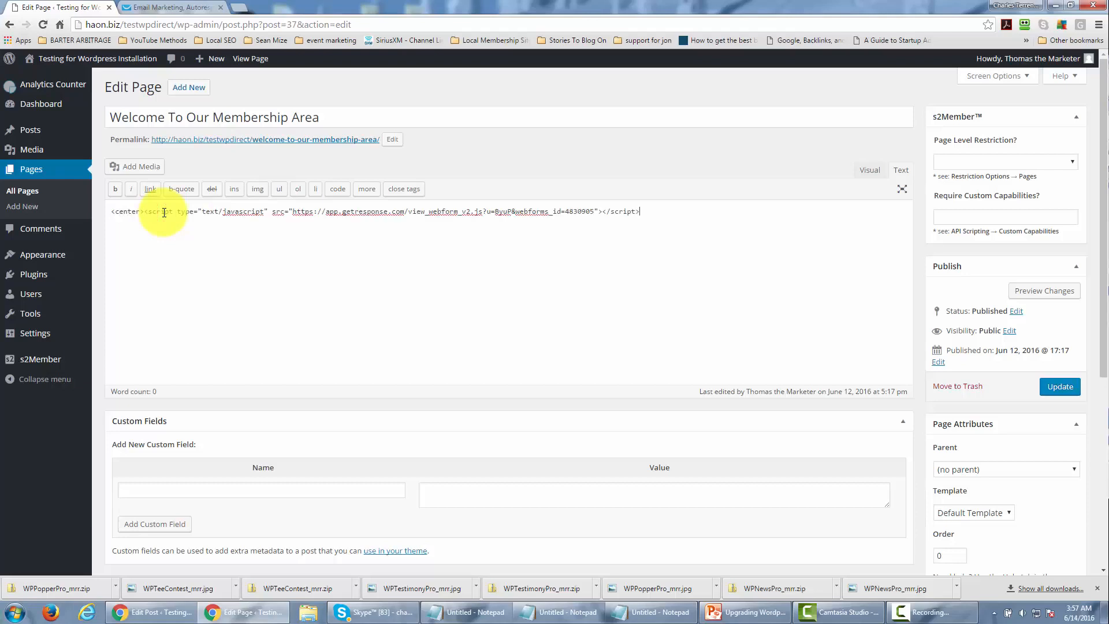
text(</center>)
click(1063, 392)
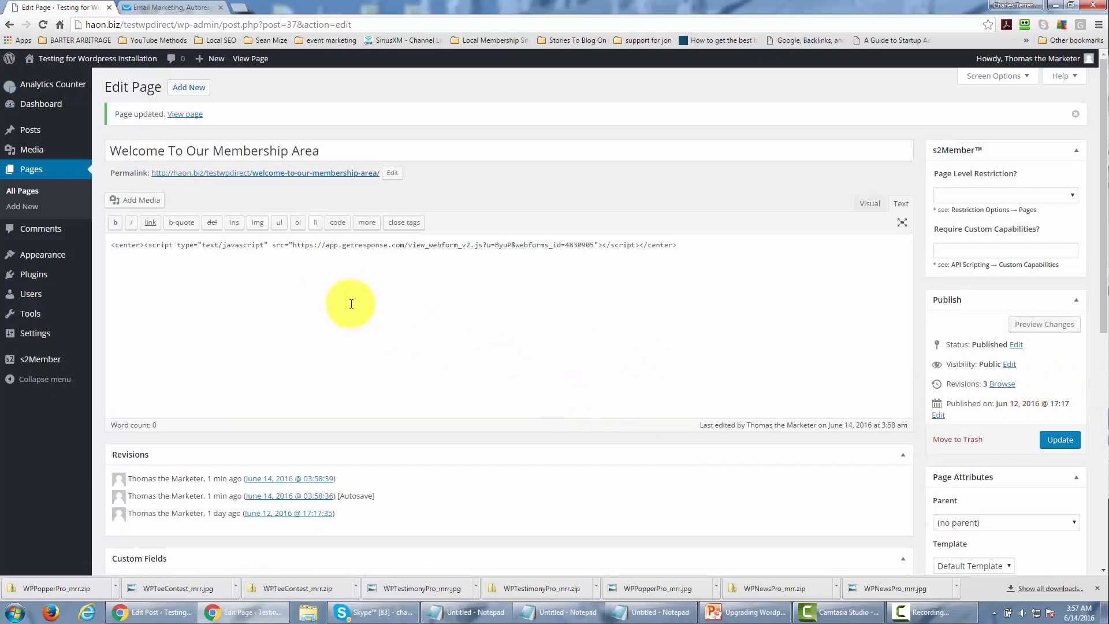
click(190, 114)
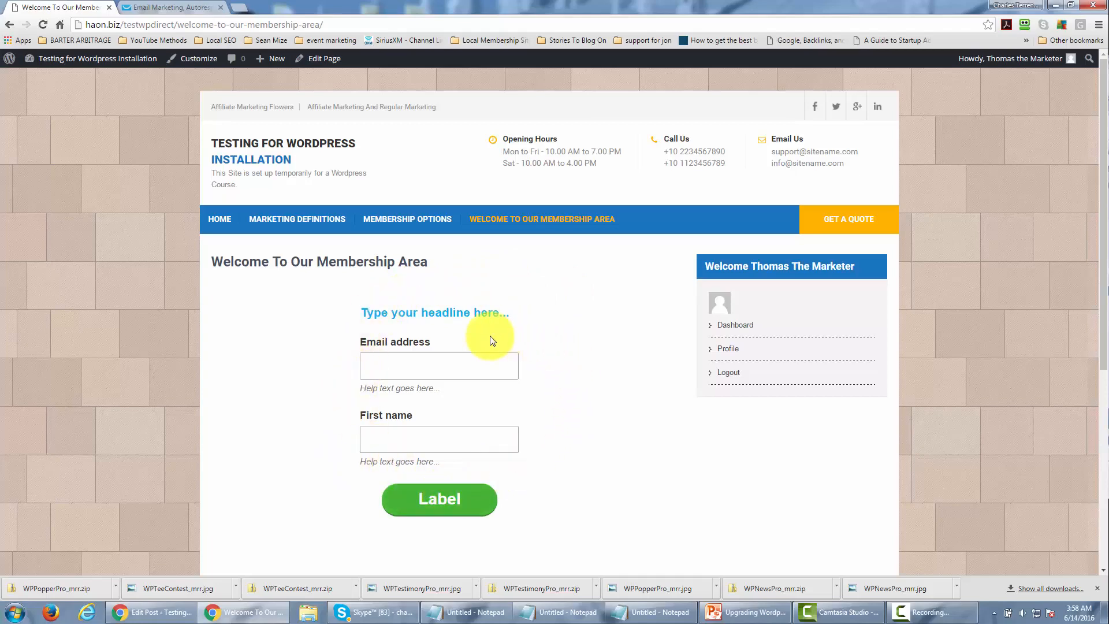
Switch to GetResponse and start a time-based autoresponder set to day 30
key(ctrl+Tab)
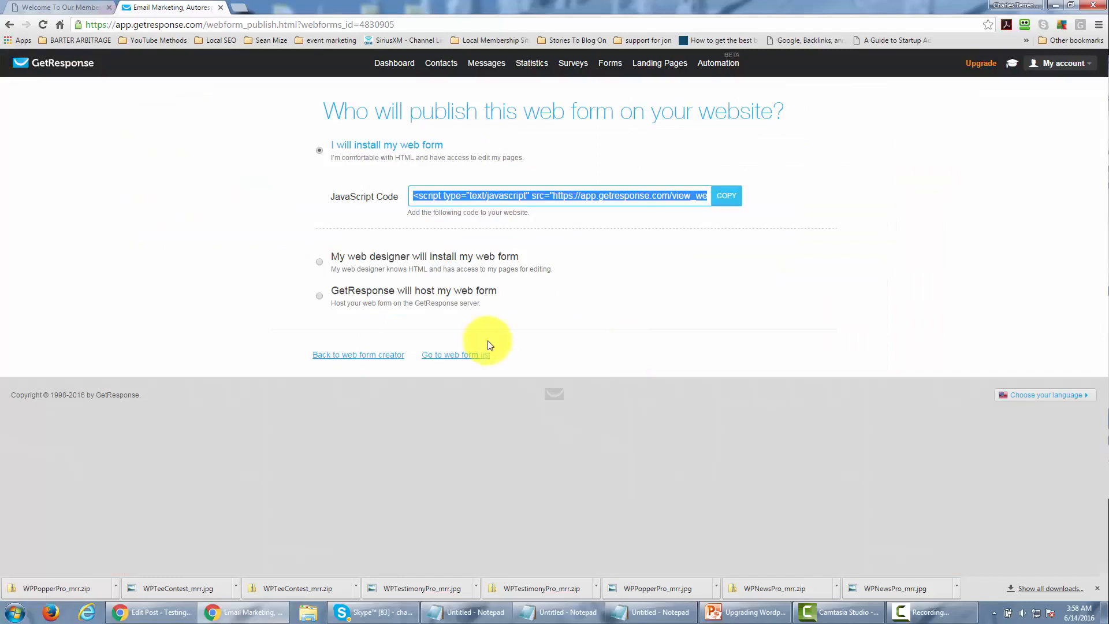
mouse_move(482, 67)
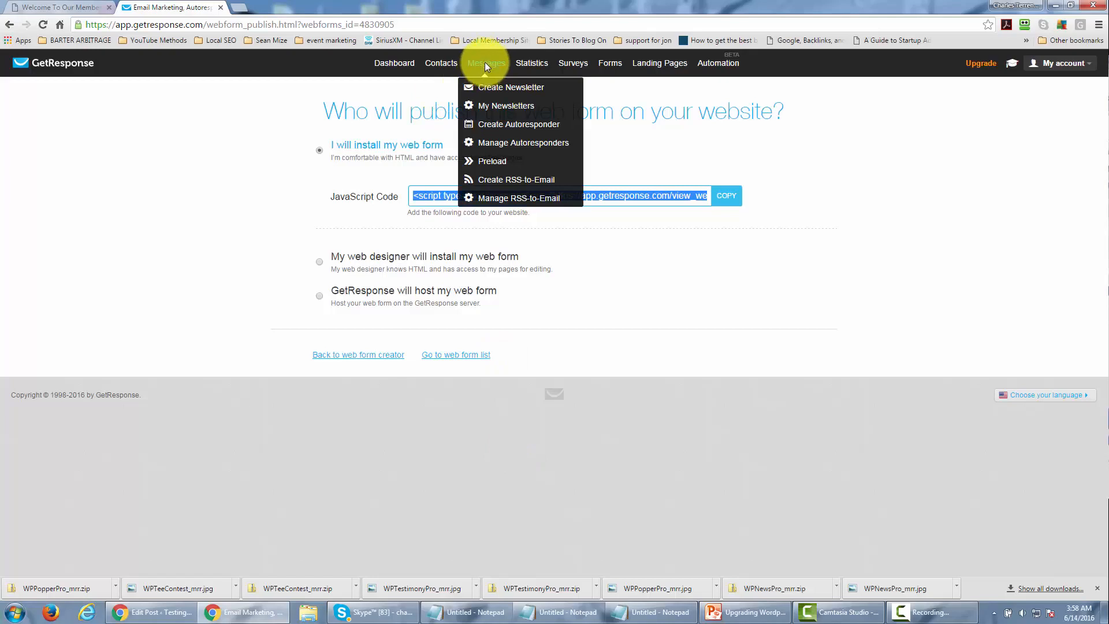
click(495, 125)
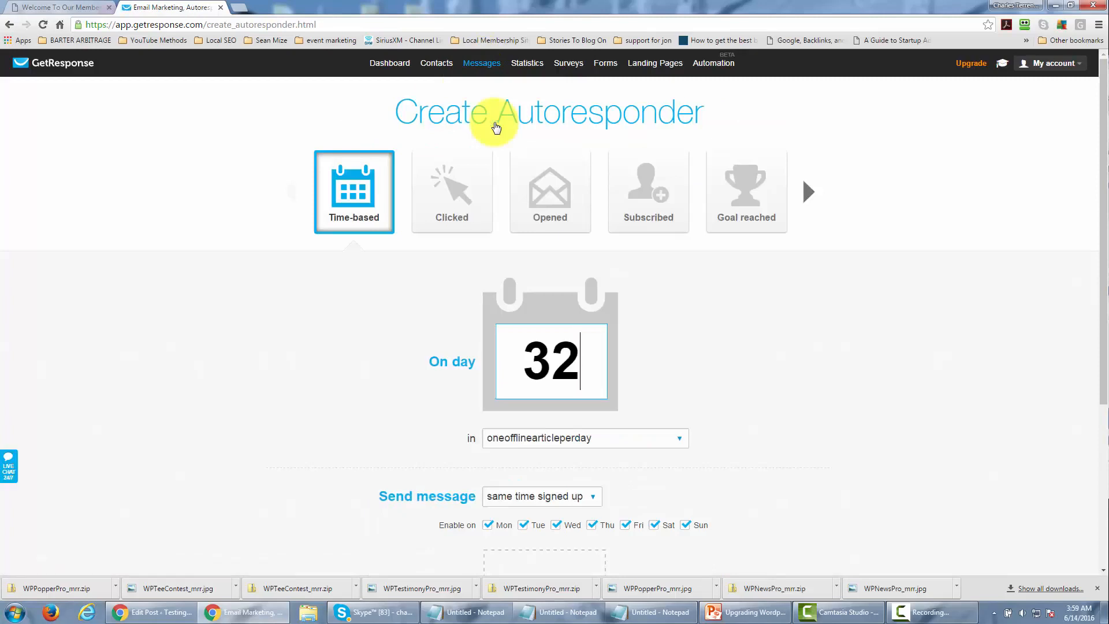
key(BackSpace)
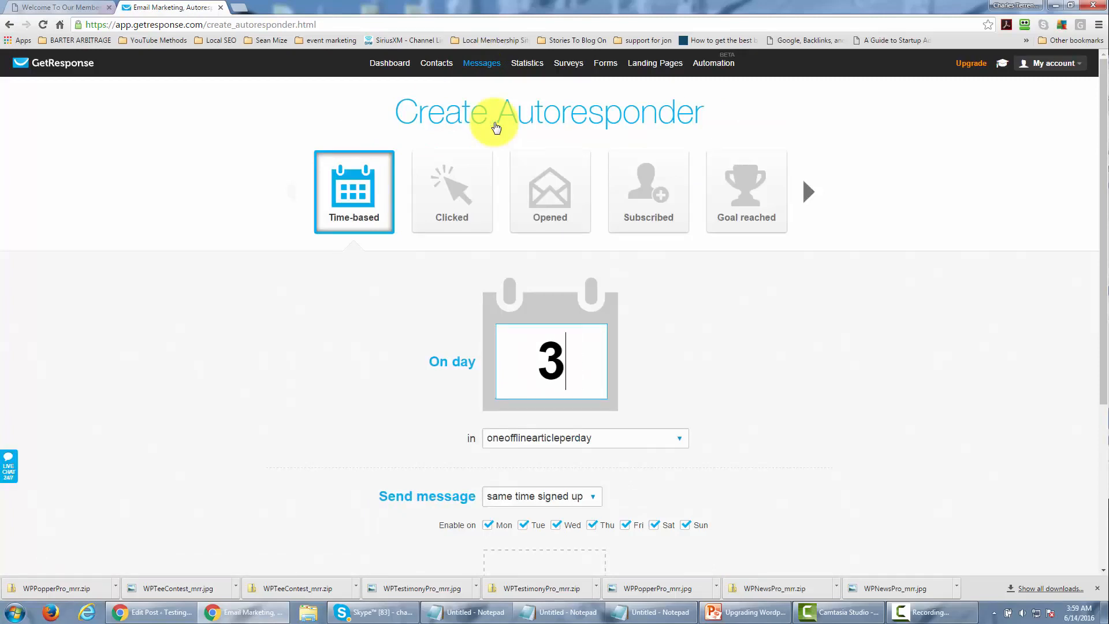
text(0)
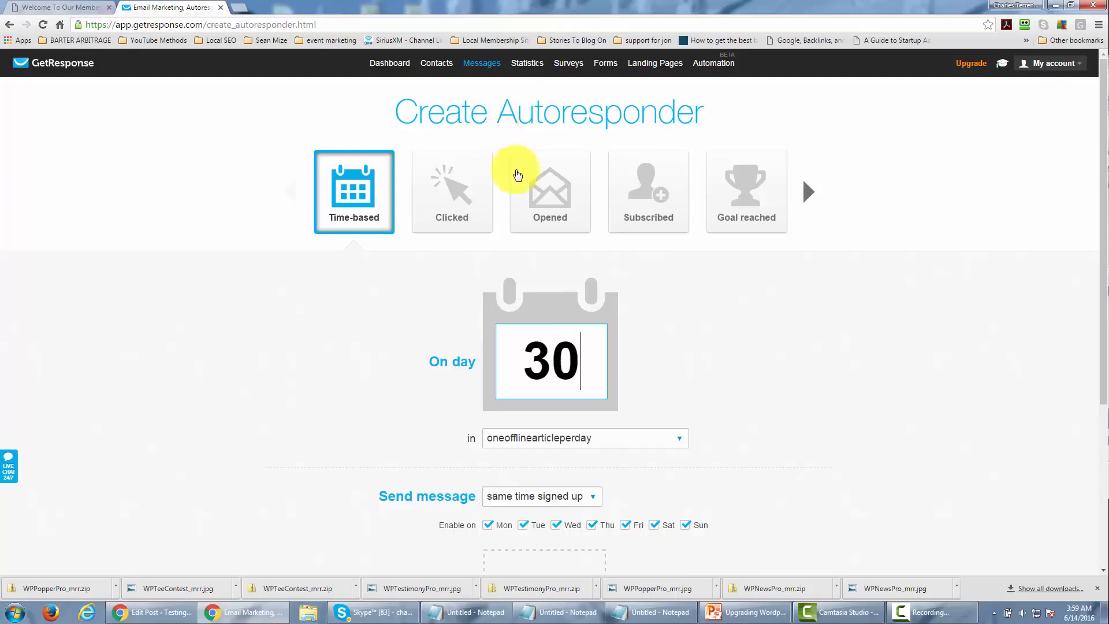
Create a new email for the autoresponder with message name "Get Month Two Content" and subject "Get Month Two Cotnent", then save its settings
scroll(433, 306, down, 3)
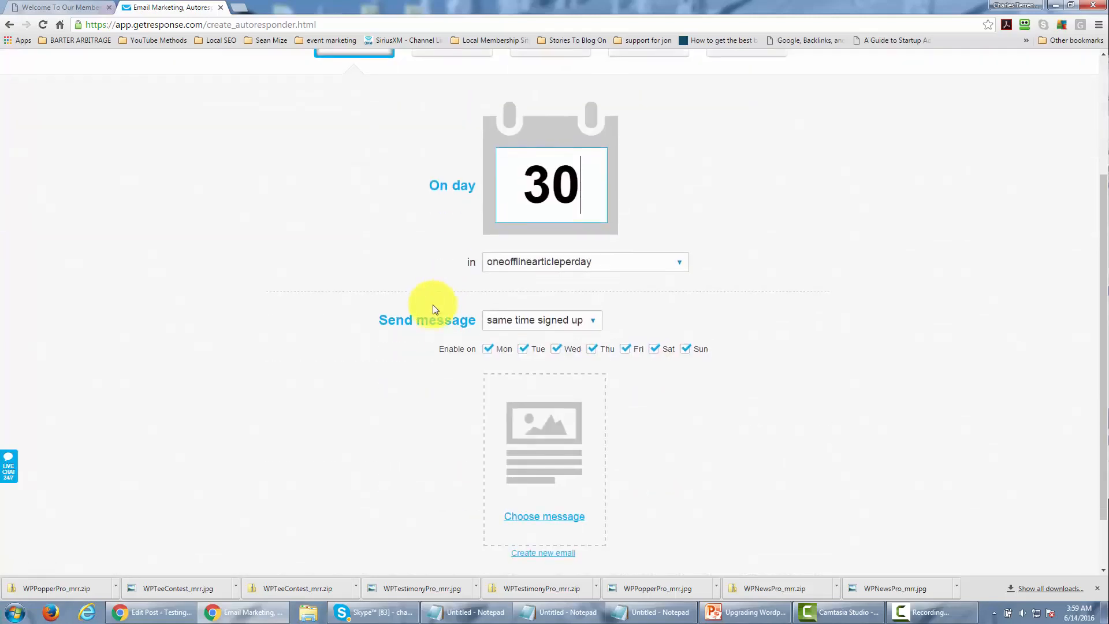
scroll(433, 309, down, 1)
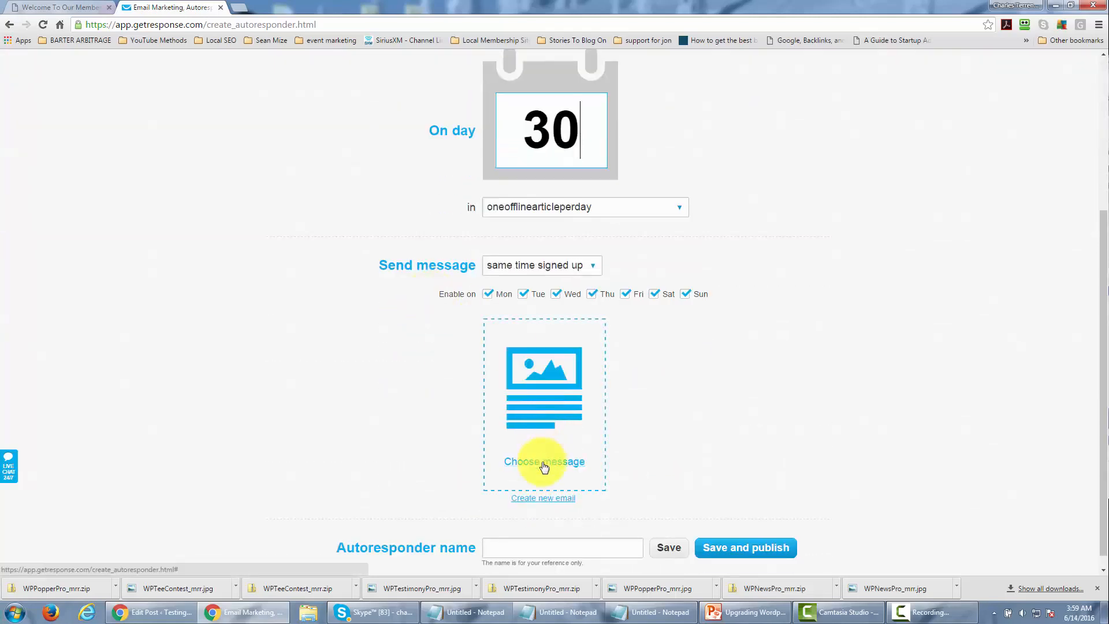
click(543, 498)
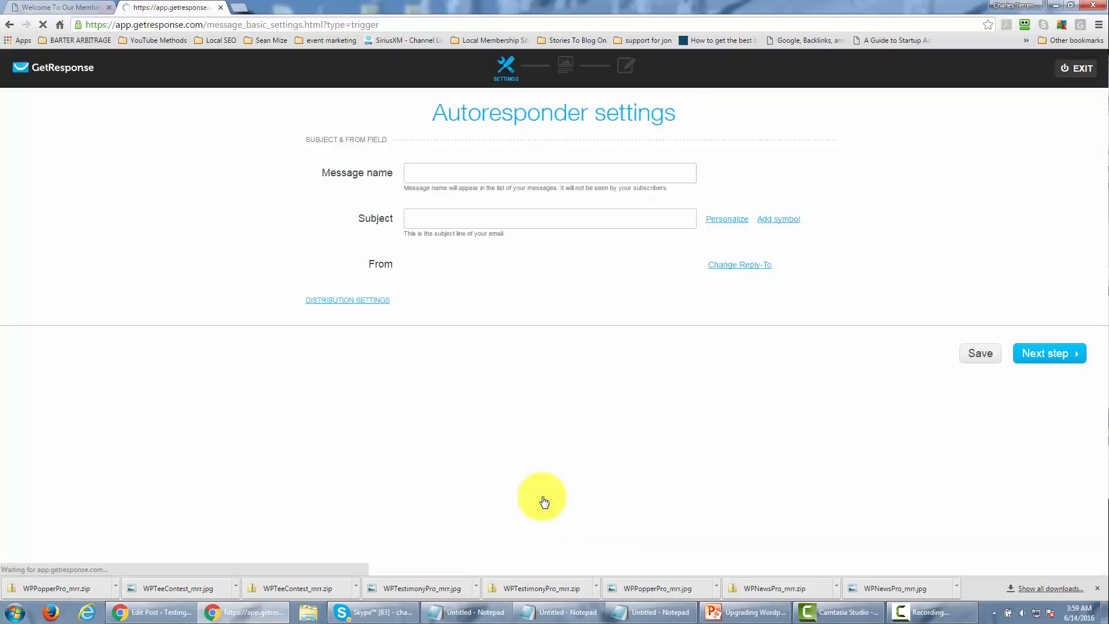
click(447, 171)
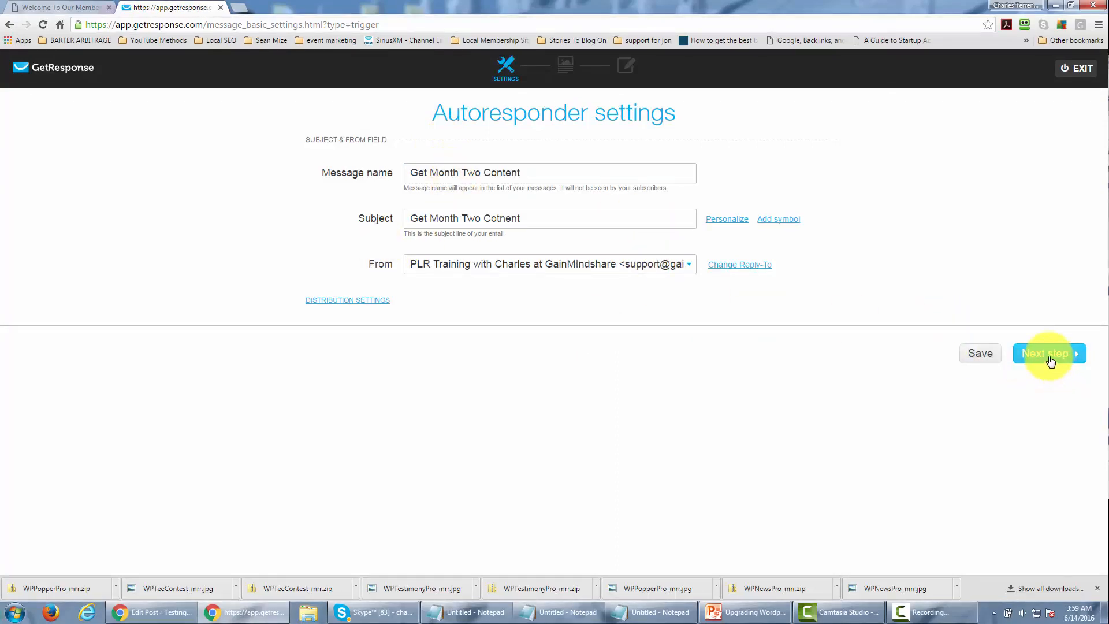
click(978, 356)
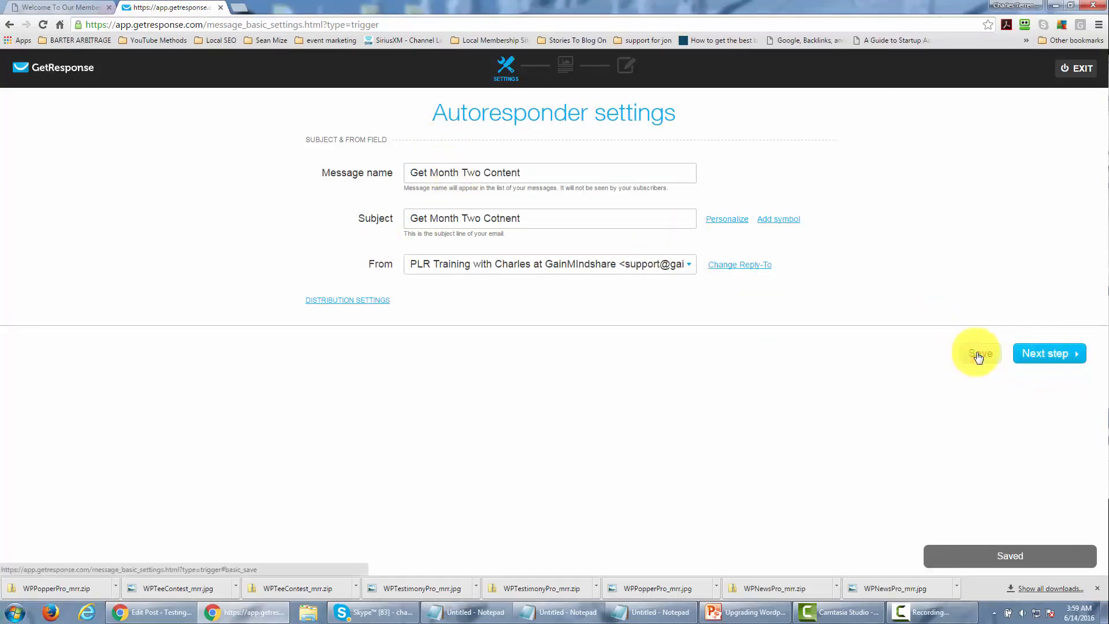
Start the email design from scratch using the "1 column-3" layout
click(1033, 356)
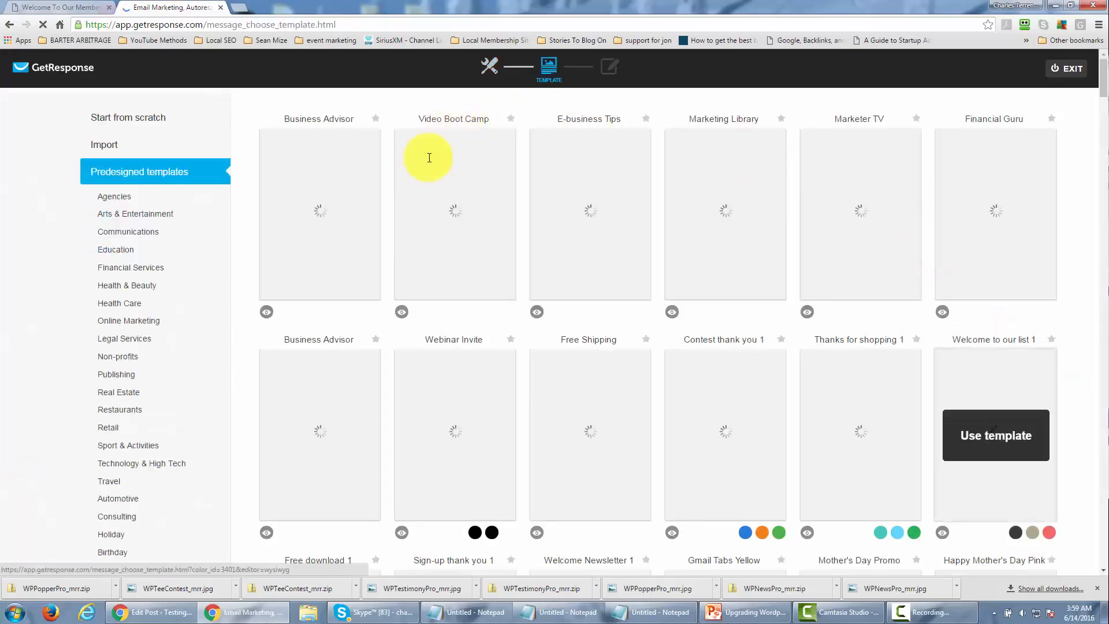
click(138, 120)
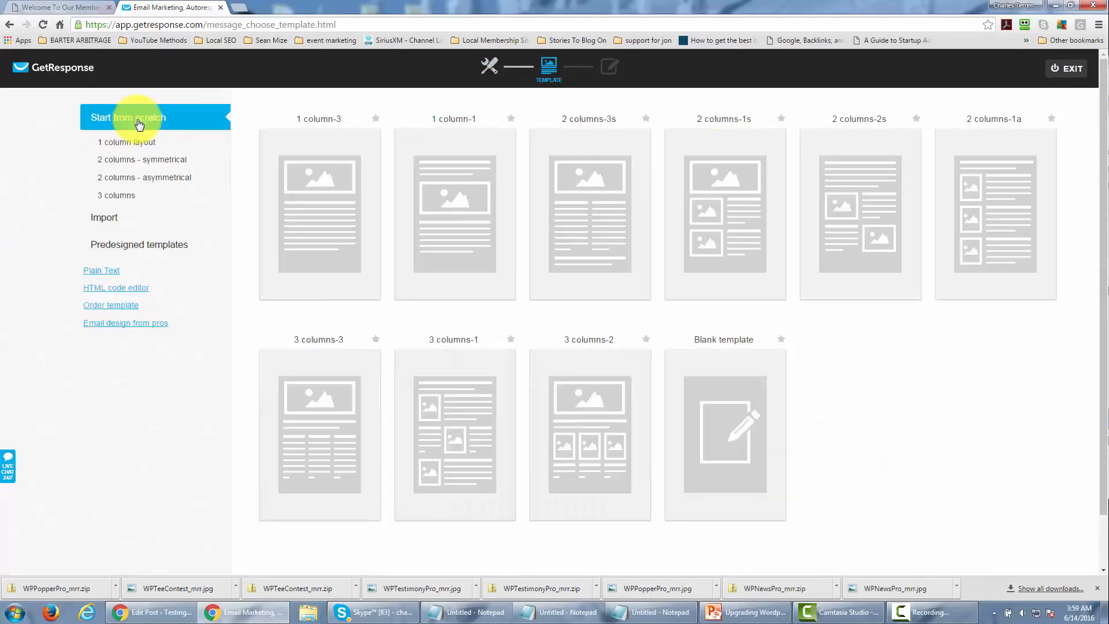
click(311, 211)
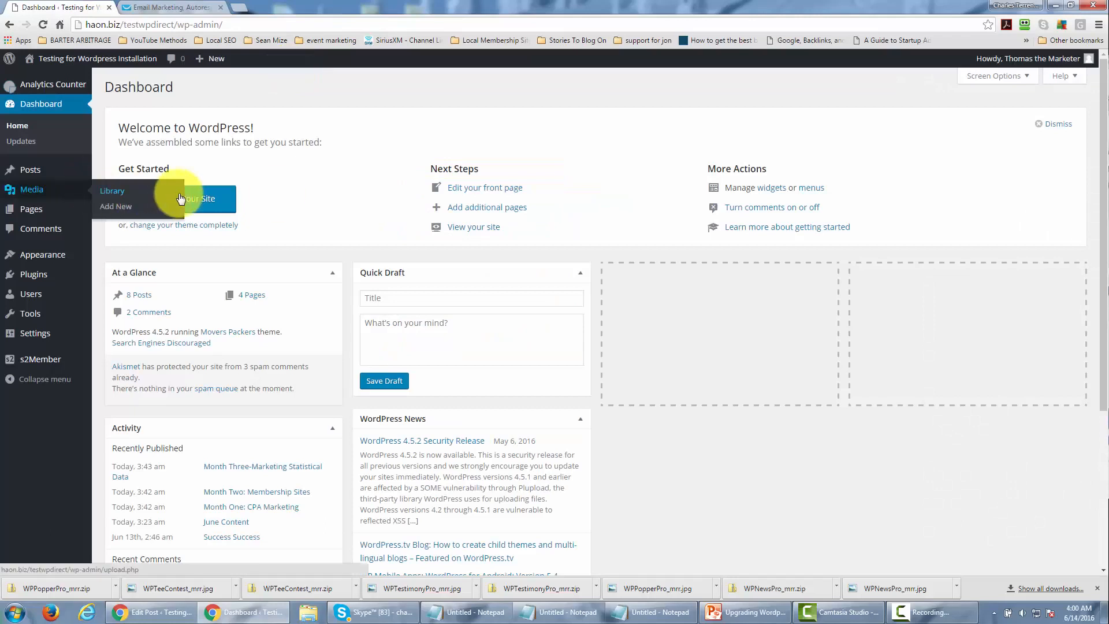
Copy the link address of the "Month Two: Membership Sites" post from the WordPress posts list
mouse_move(34, 171)
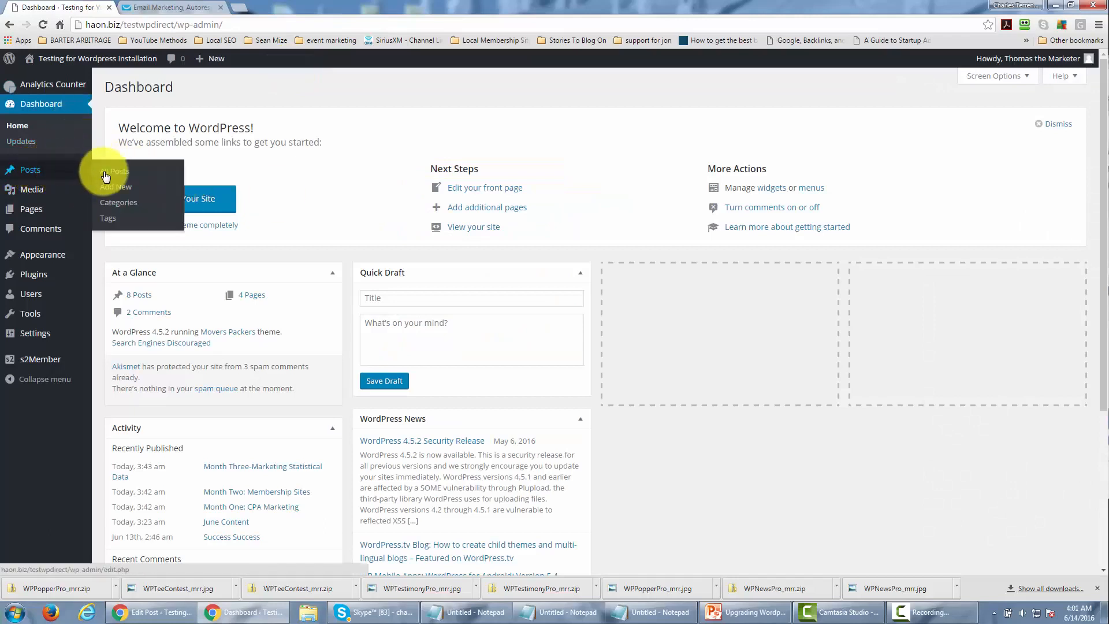
click(109, 172)
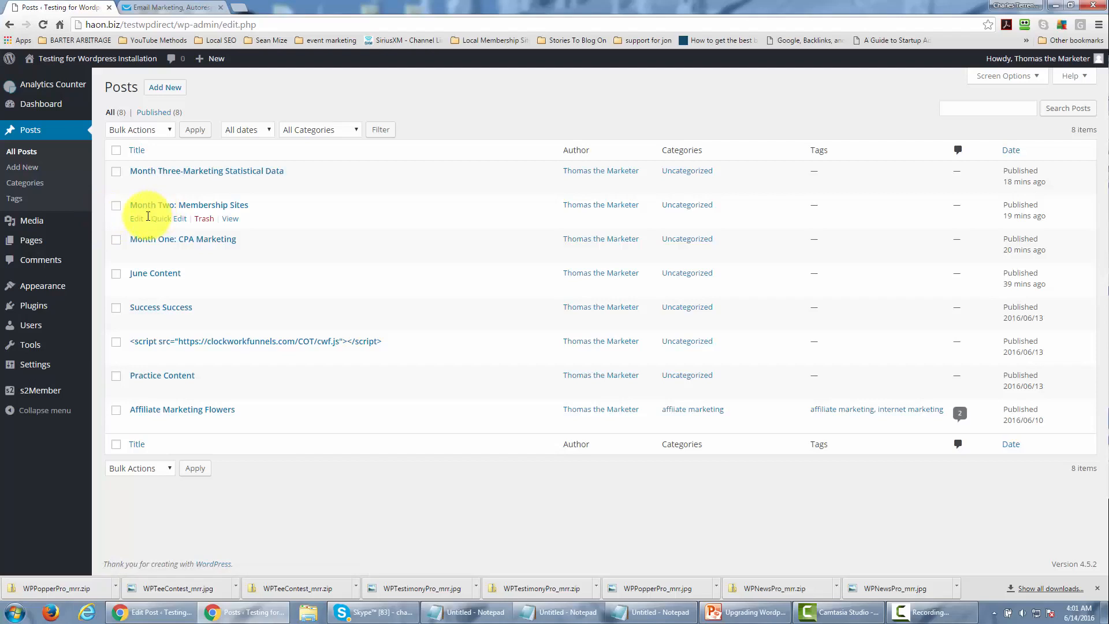
right_click(229, 223)
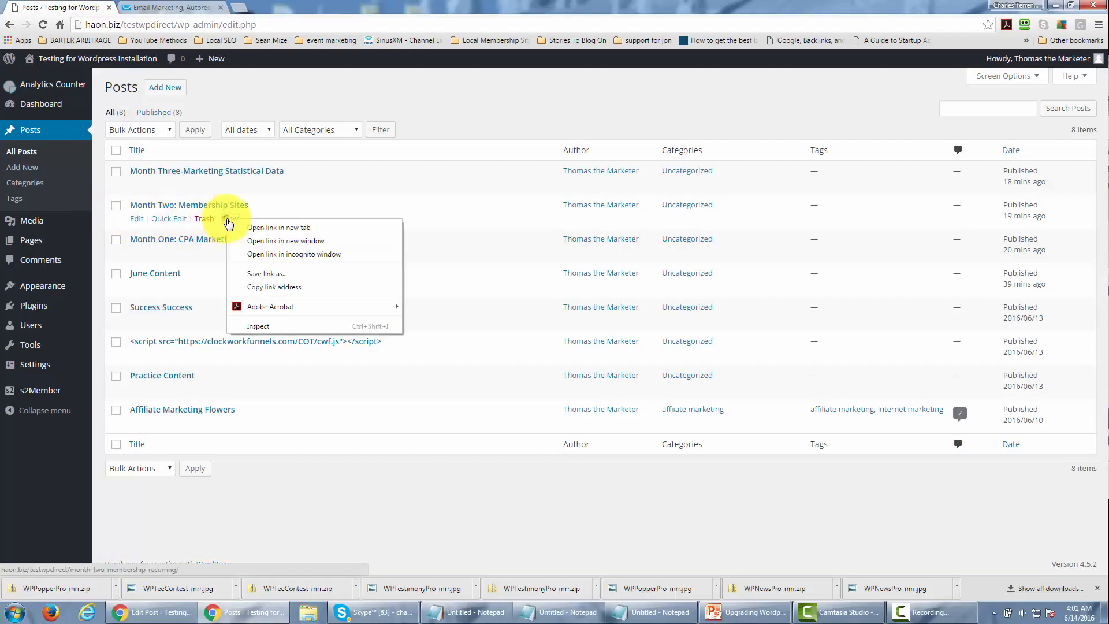
click(267, 287)
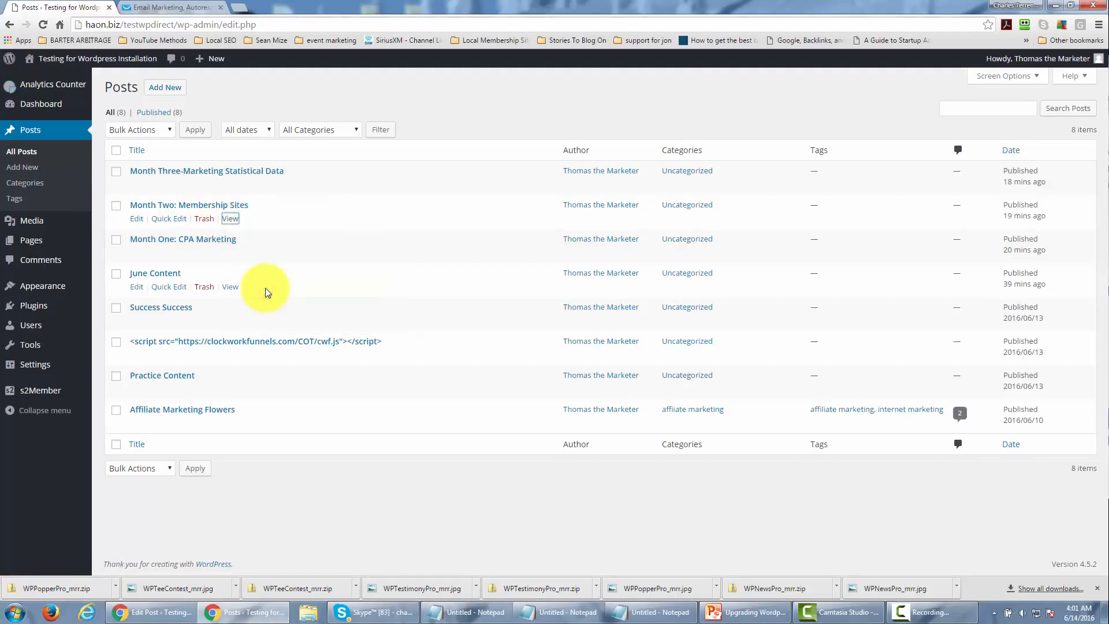
In the GetResponse email, delete the lower part of the placeholder text and paste the Month Two post link on a new line
click(179, 7)
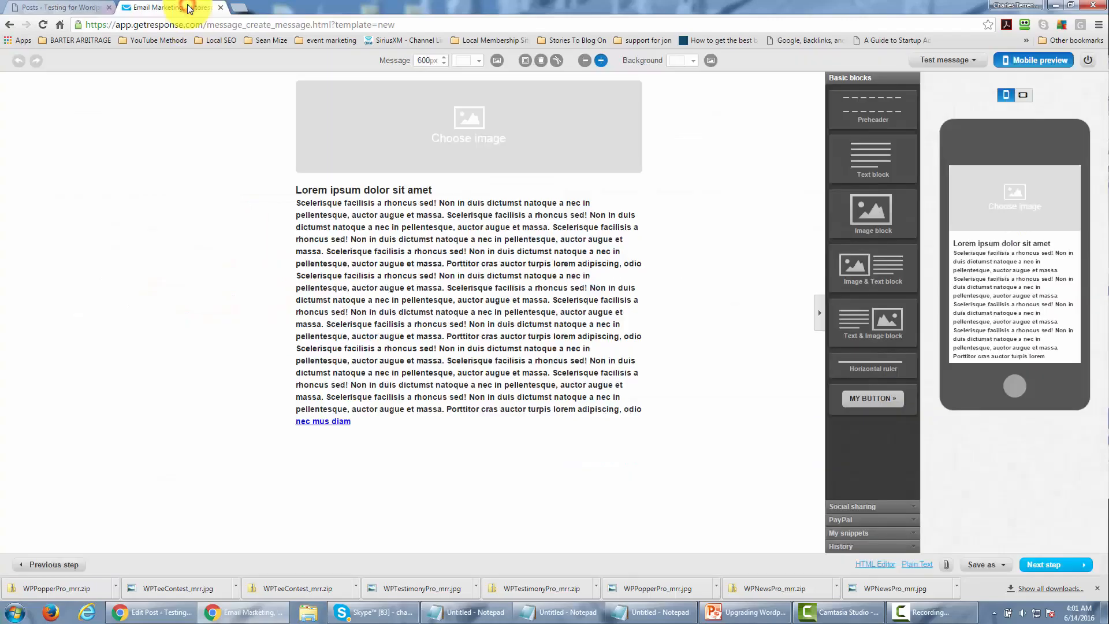
click(424, 238)
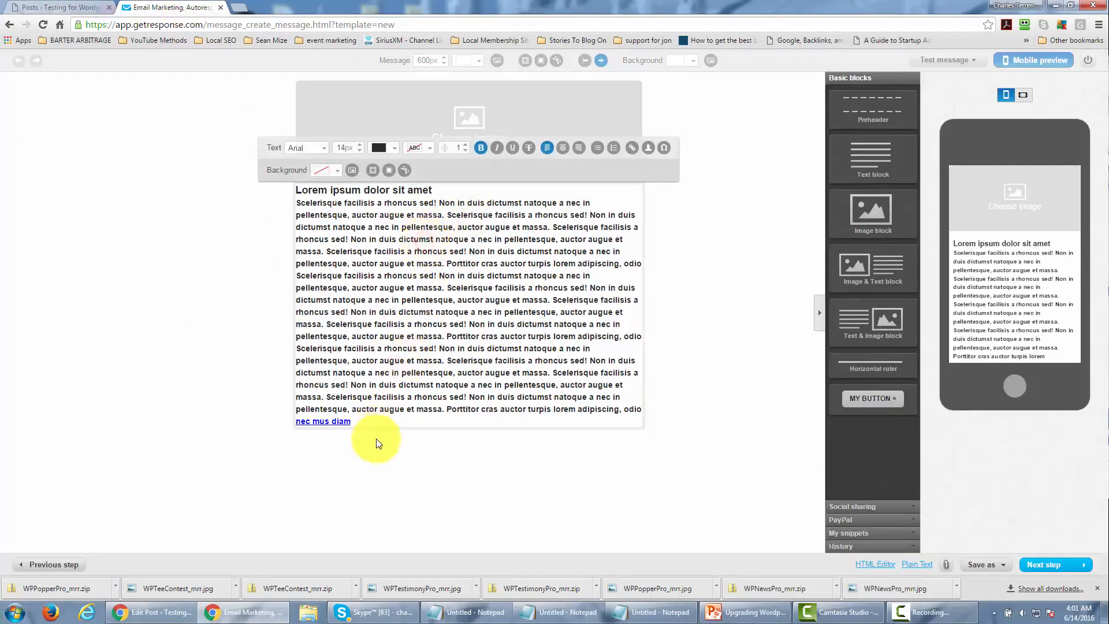
drag(372, 416, 302, 248)
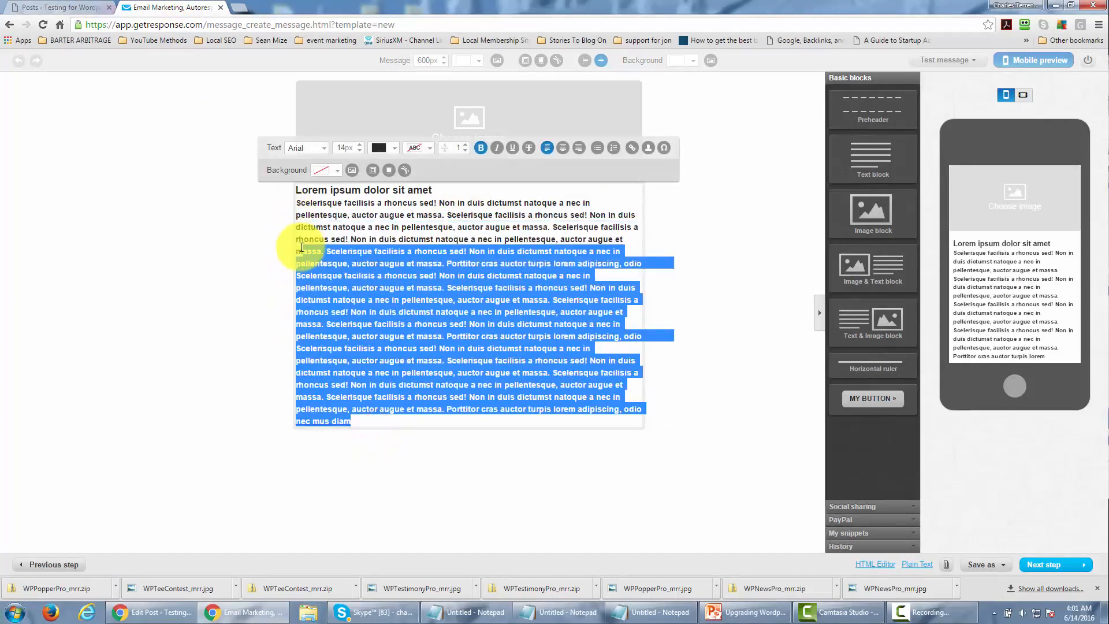
key(BackSpace)
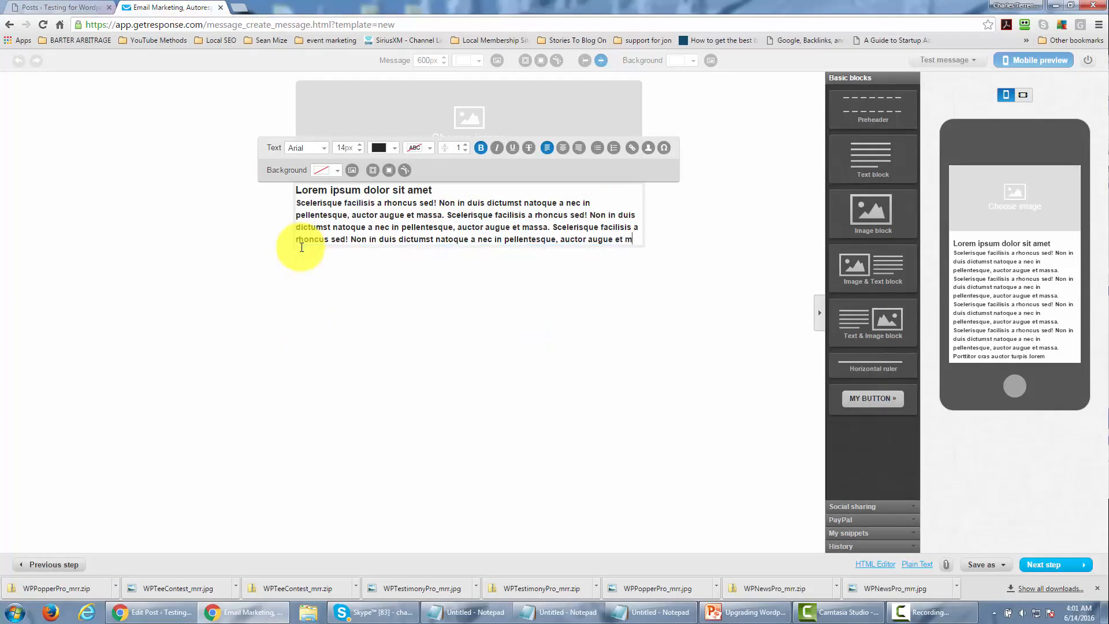
key(Return)
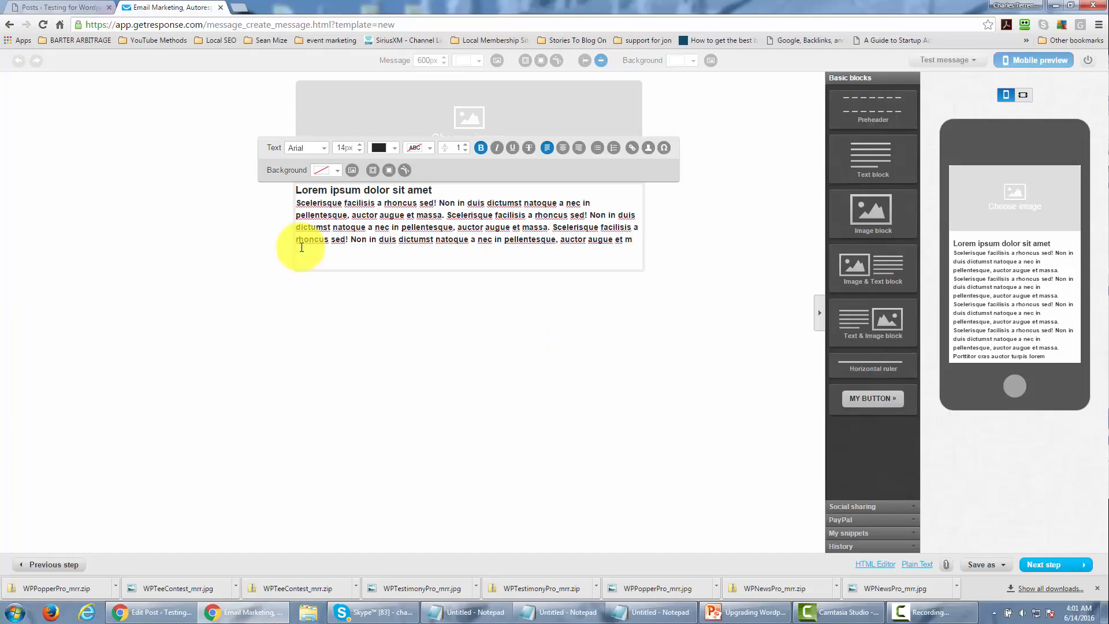
key(ctrl+v)
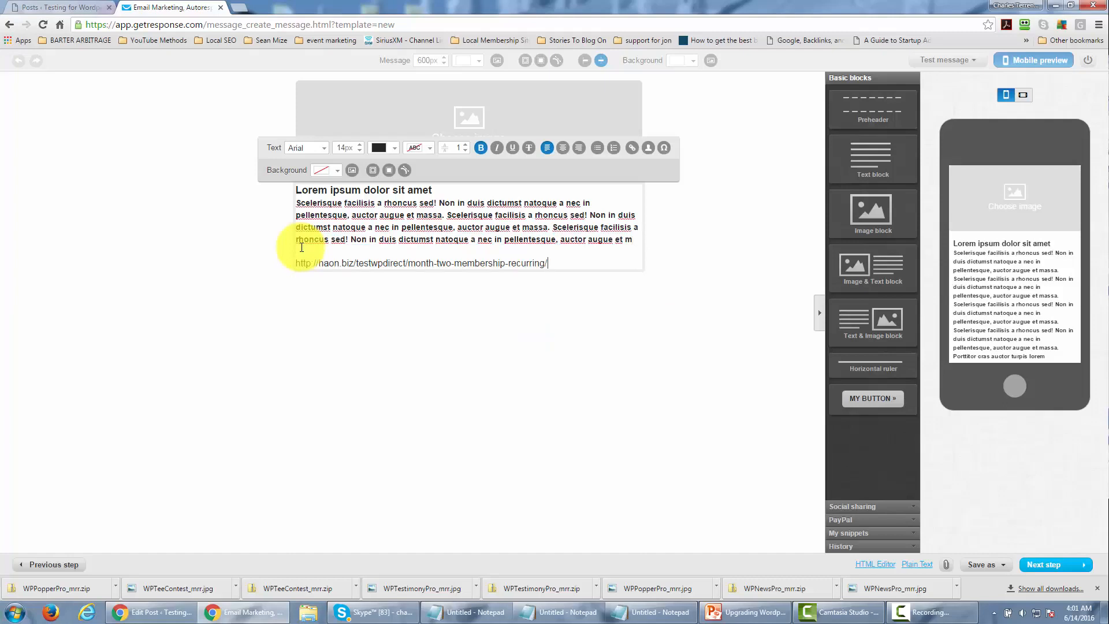
Add a "Signed" line and the sender's name below the post link
key(Return)
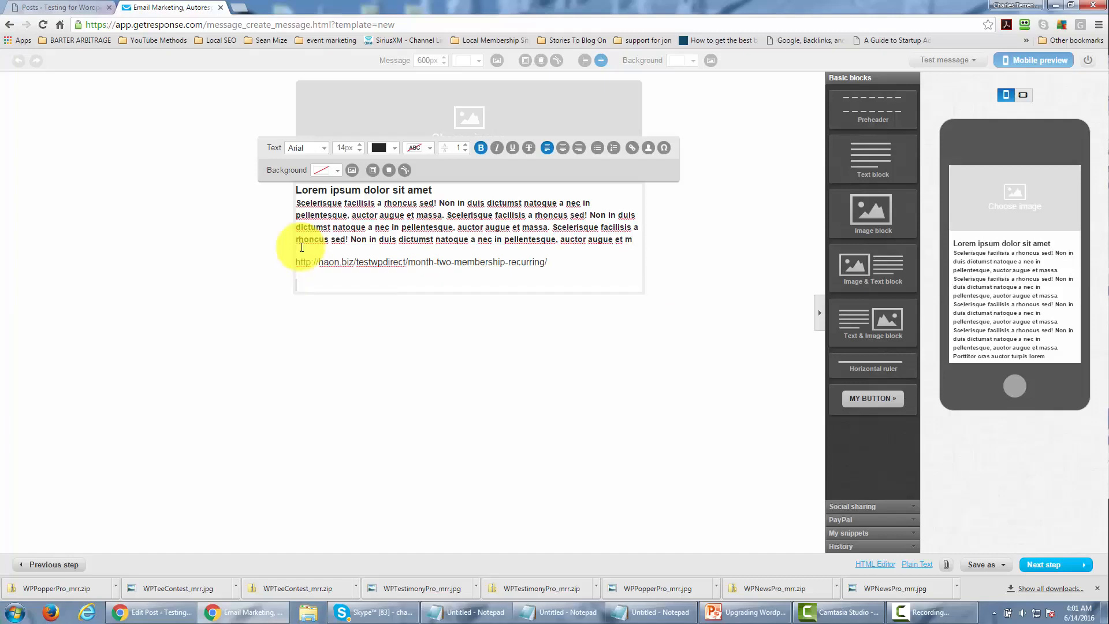
text(Signed)
key(Return)
text(Thoma)
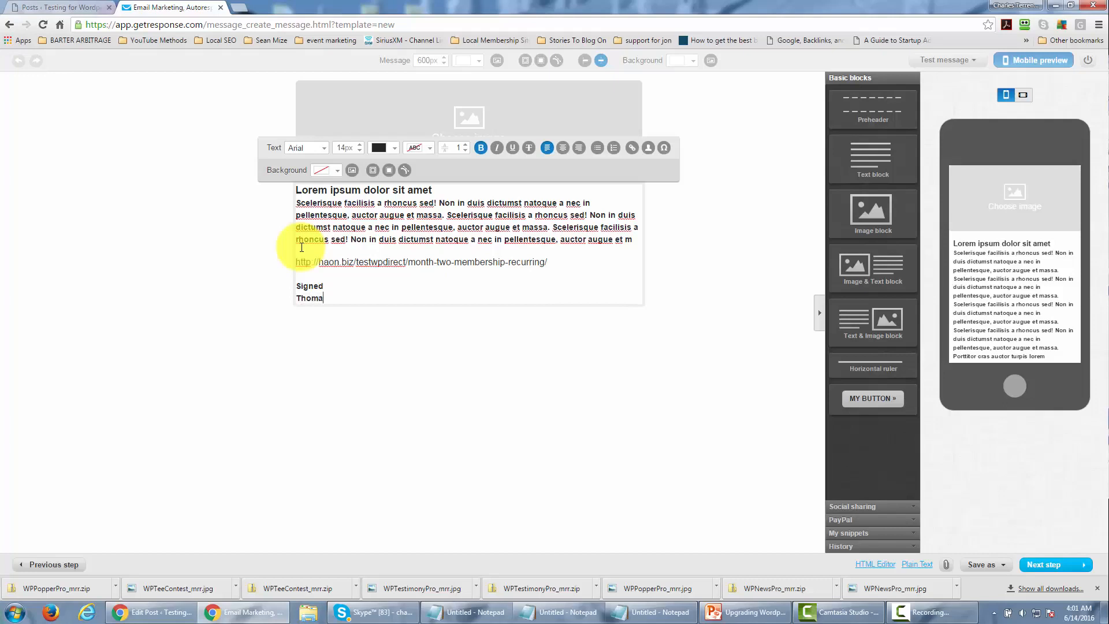
text(s the Marketer)
Highlight the email's heading and post link for review, then proceed to the next step of the message
drag(434, 190, 258, 189)
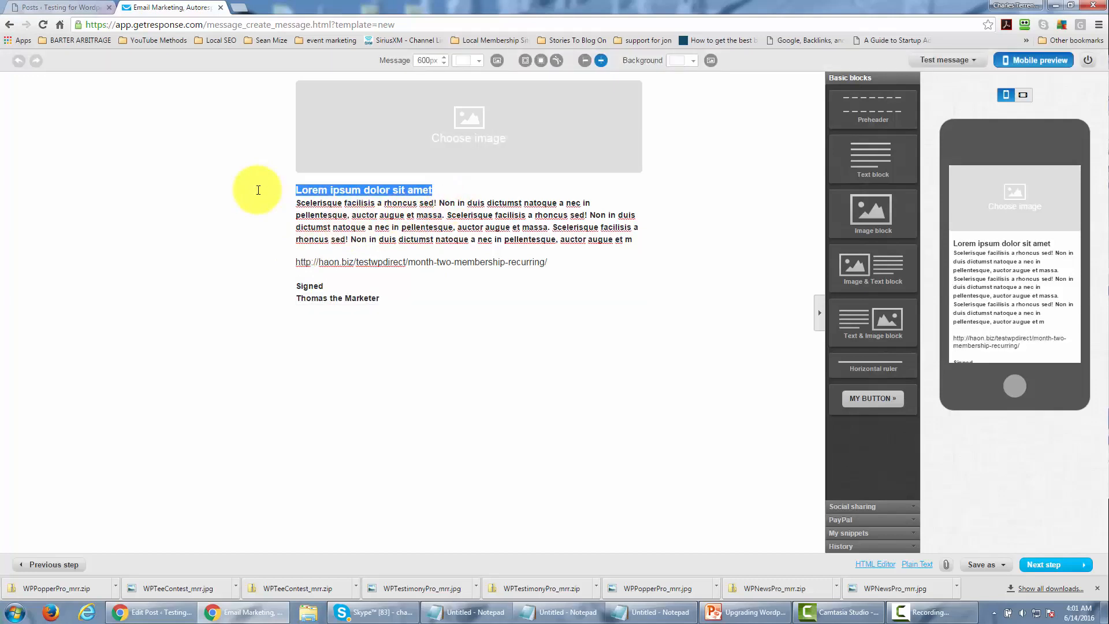
click(401, 223)
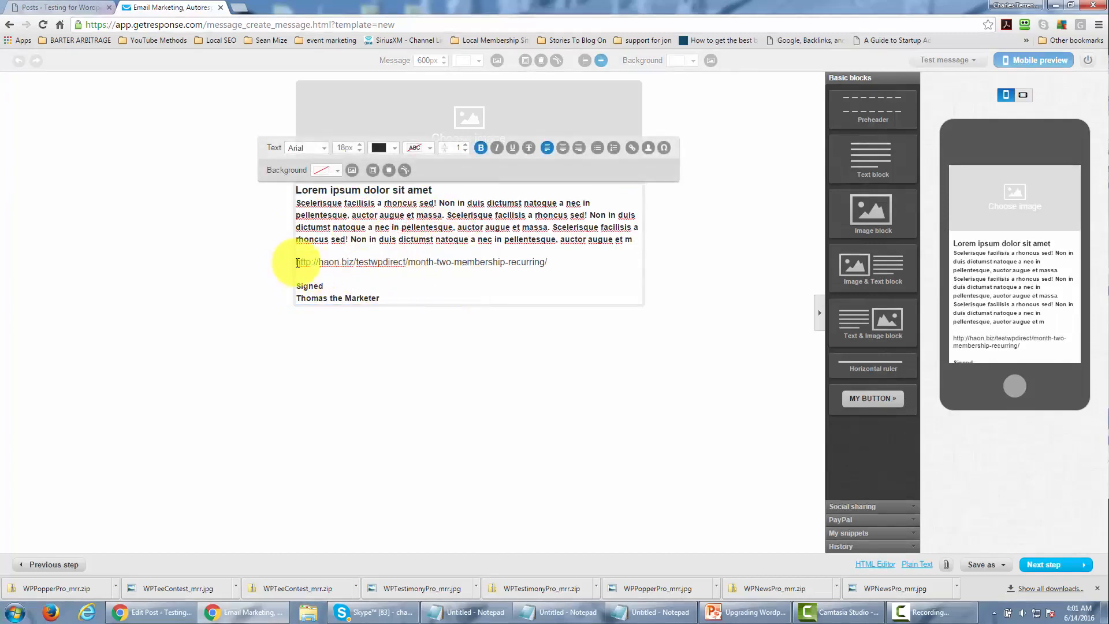
drag(299, 263, 569, 273)
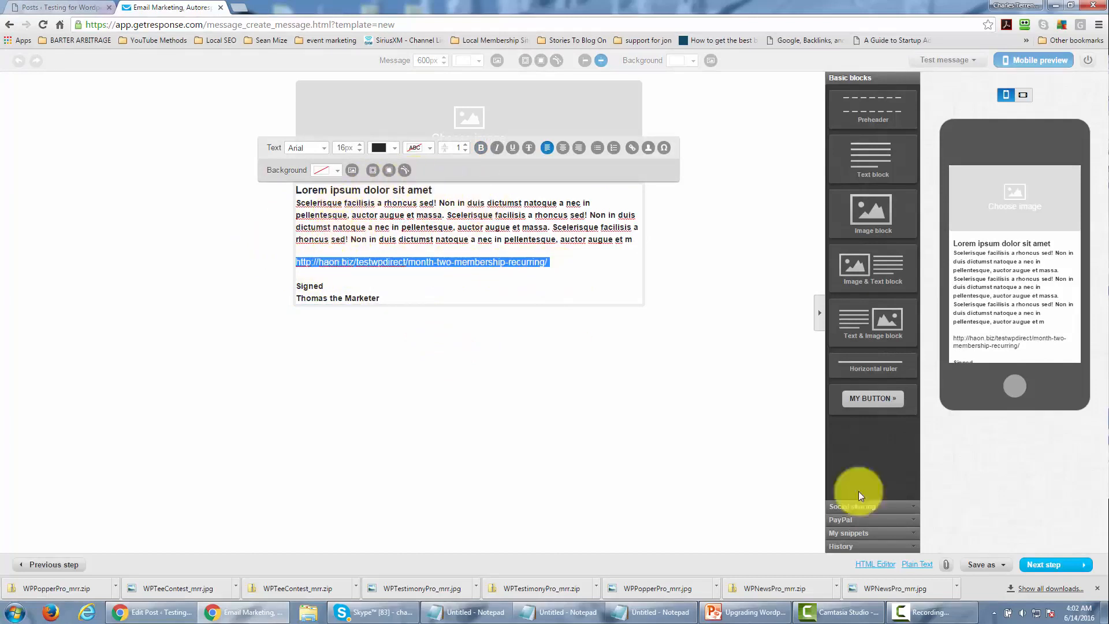
click(1036, 566)
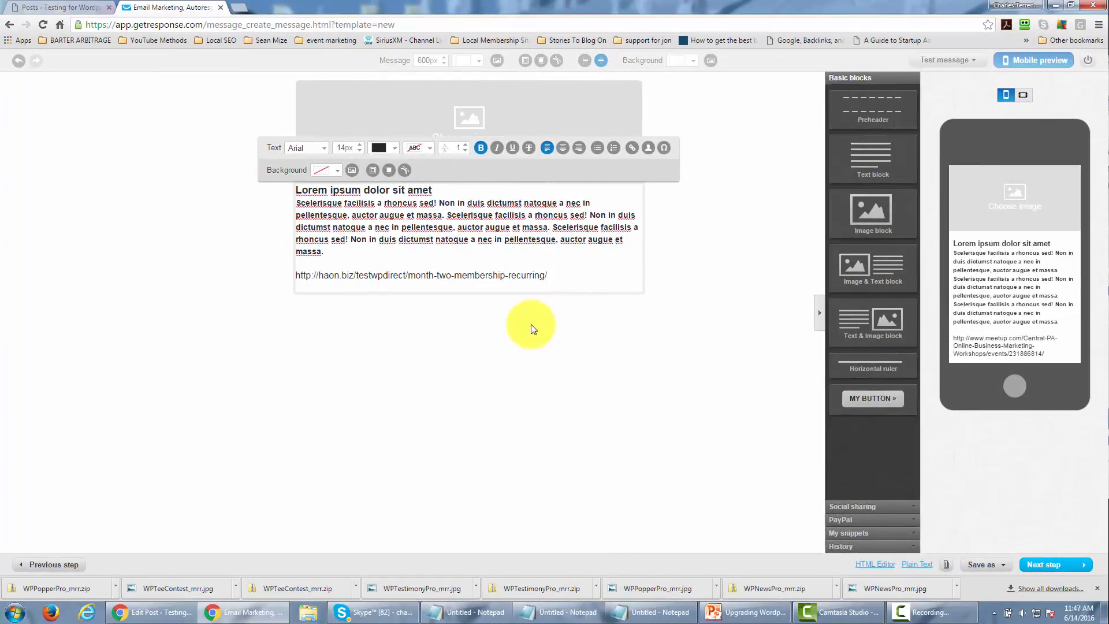
Copy the link address of the "Month Three-Marketing Statistical Data" post from the WordPress posts list
click(62, 8)
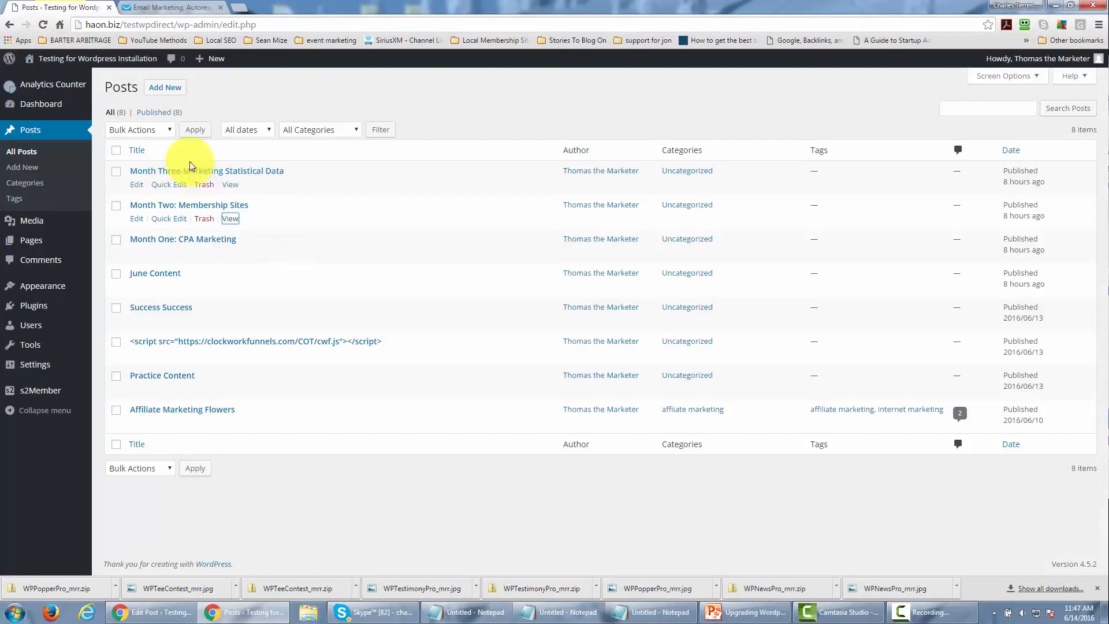
right_click(232, 186)
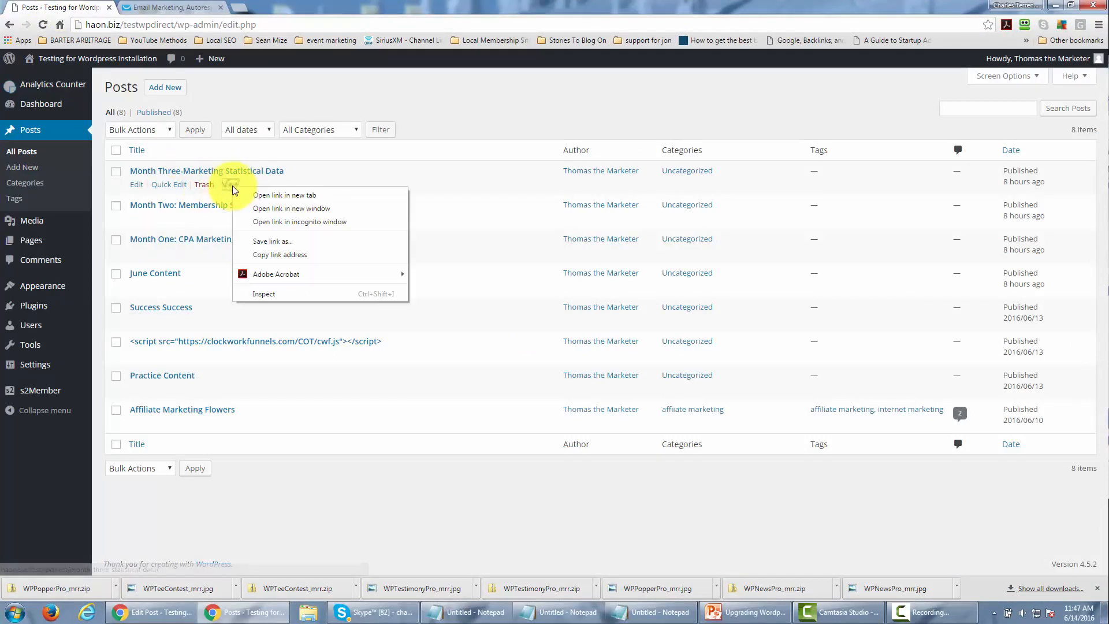
click(279, 252)
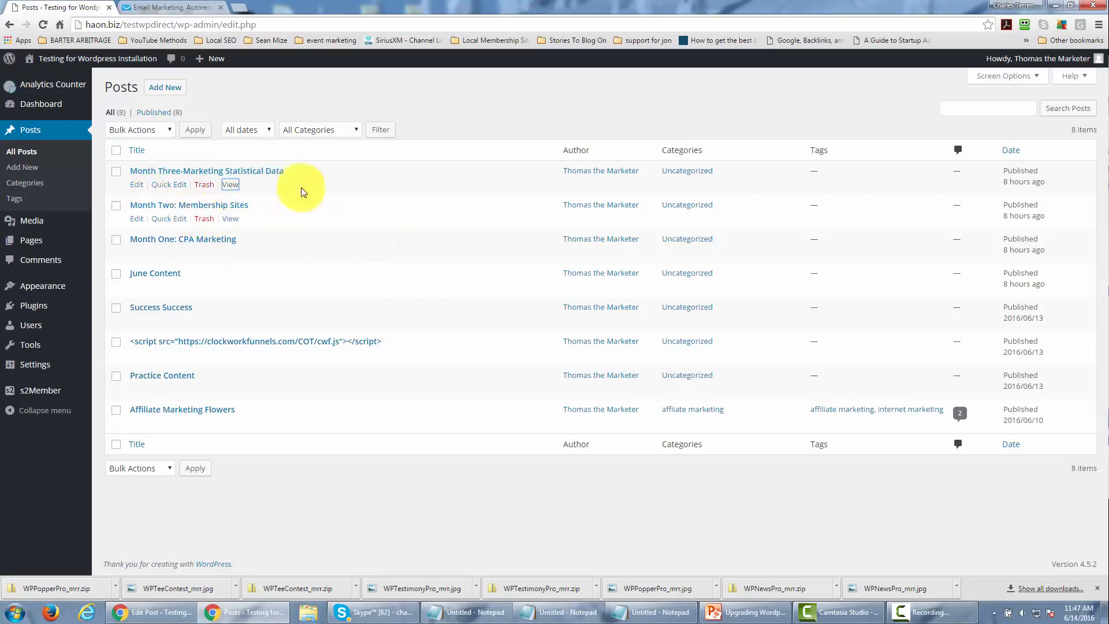
Return to the GetResponse email and open its save options
click(173, 7)
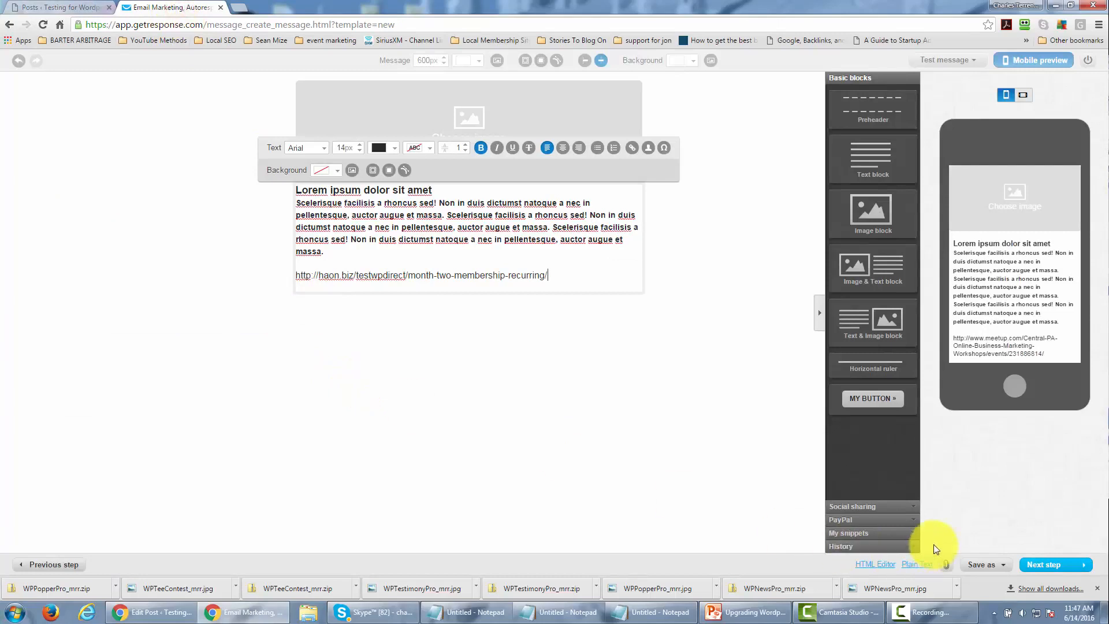
click(987, 565)
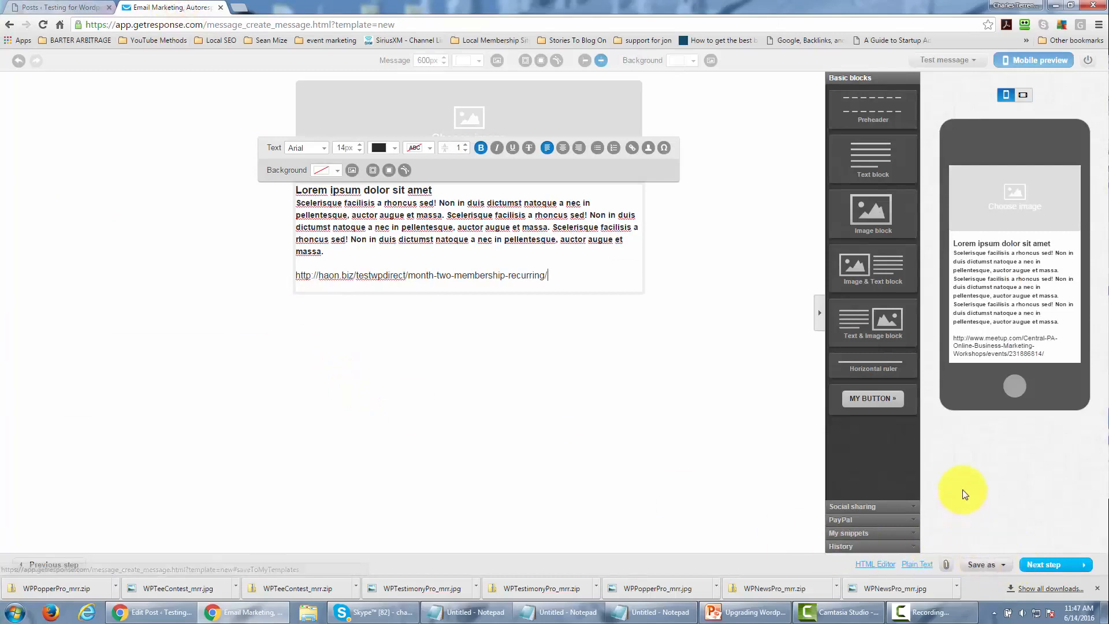